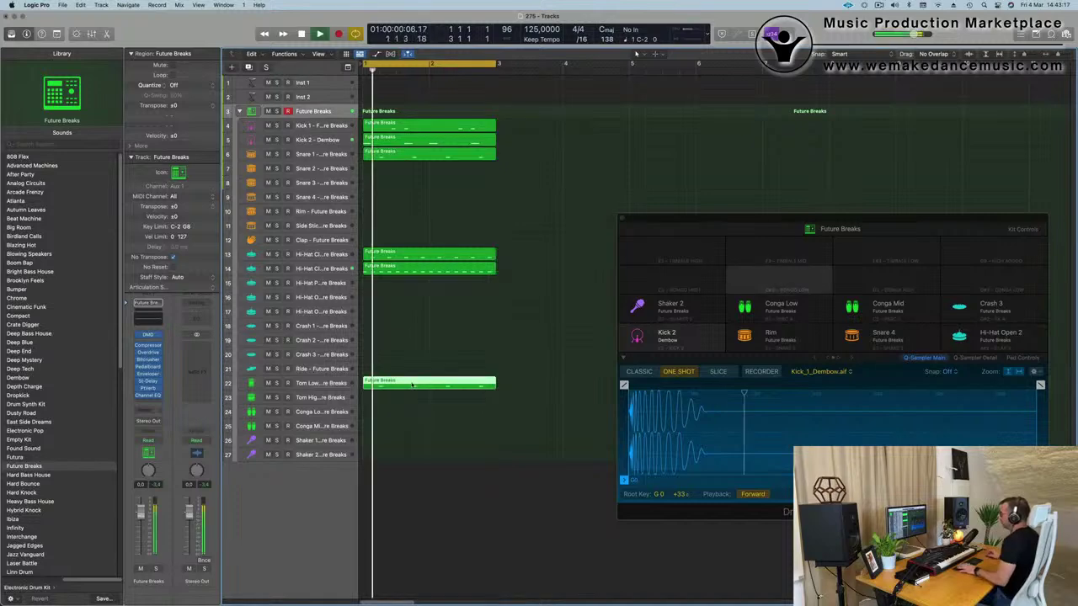
Step: Open the Tom Low region in the Piano Roll and select all of its notes
double_click(429, 384)
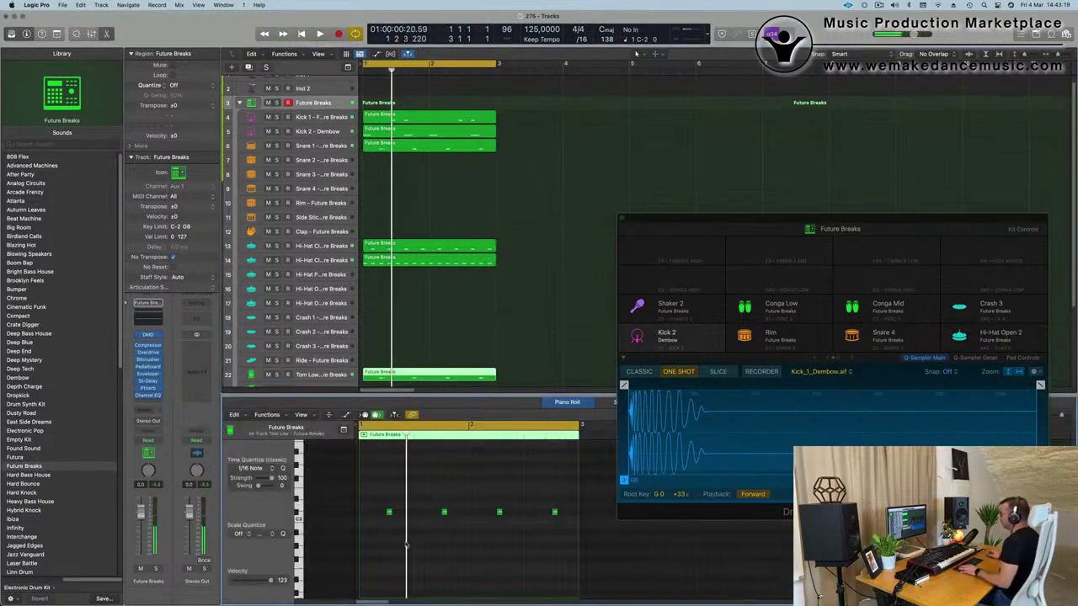
drag(379, 505, 579, 539)
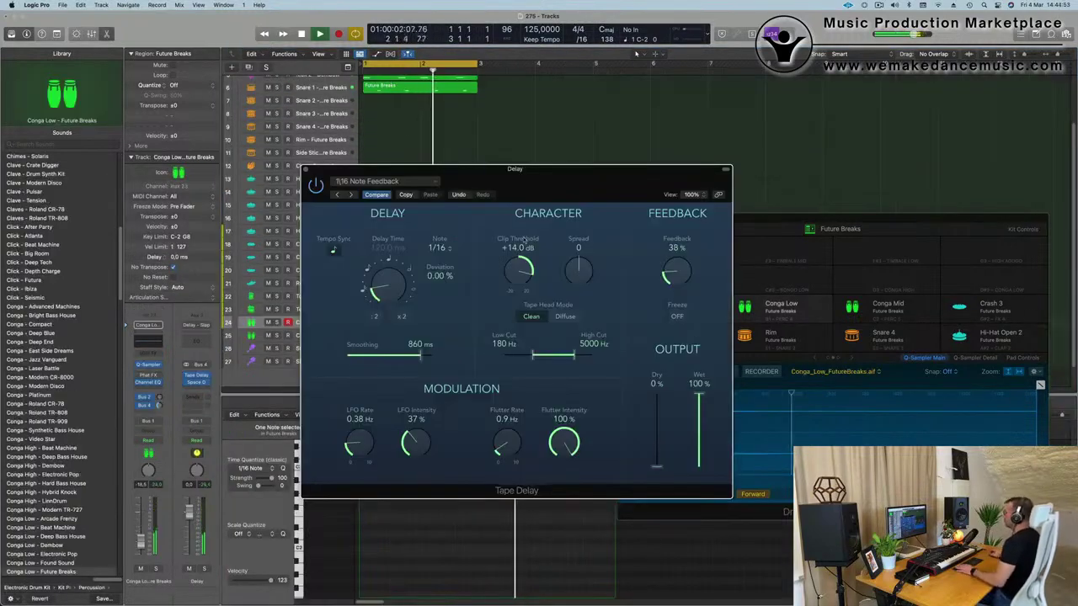
Step: Close the Tape Delay window and repeat the two-bar Future Breaks drum regions
drag(561, 183, 592, 184)
click(338, 172)
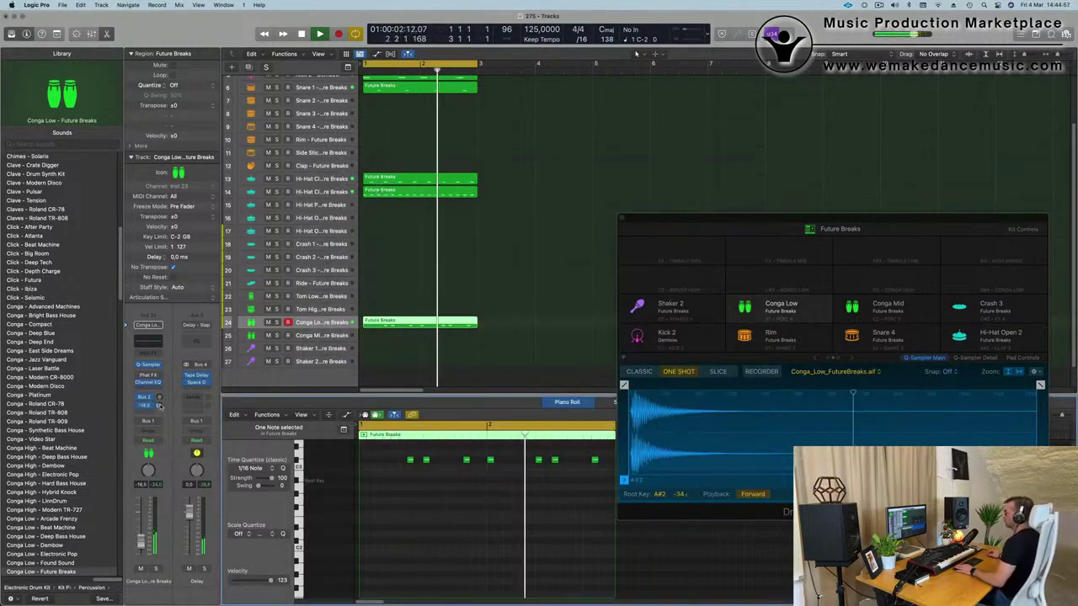
scroll(540, 264, up, 3)
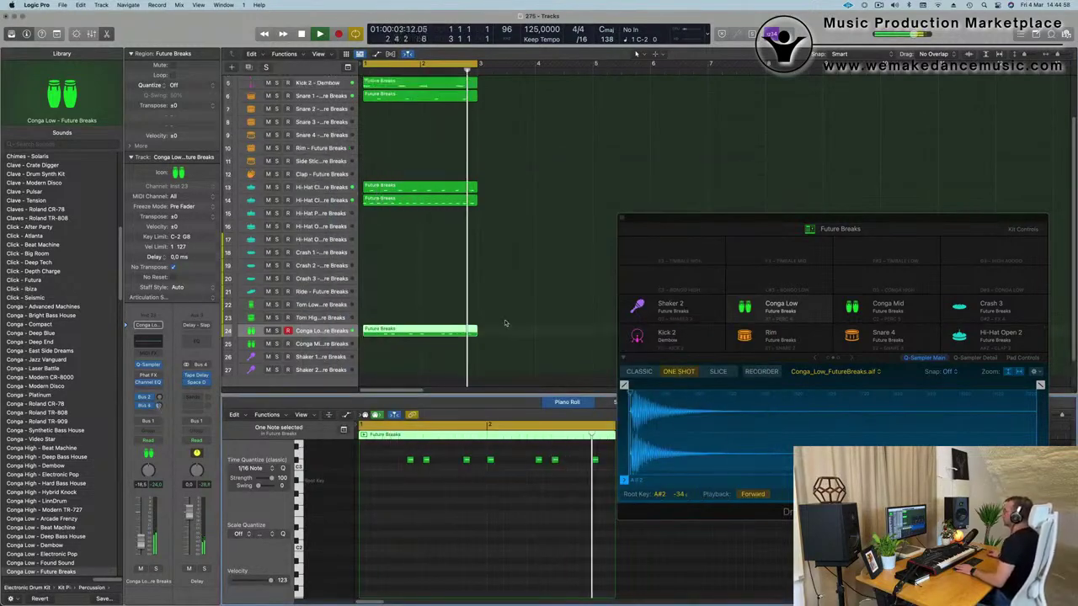
click(515, 103)
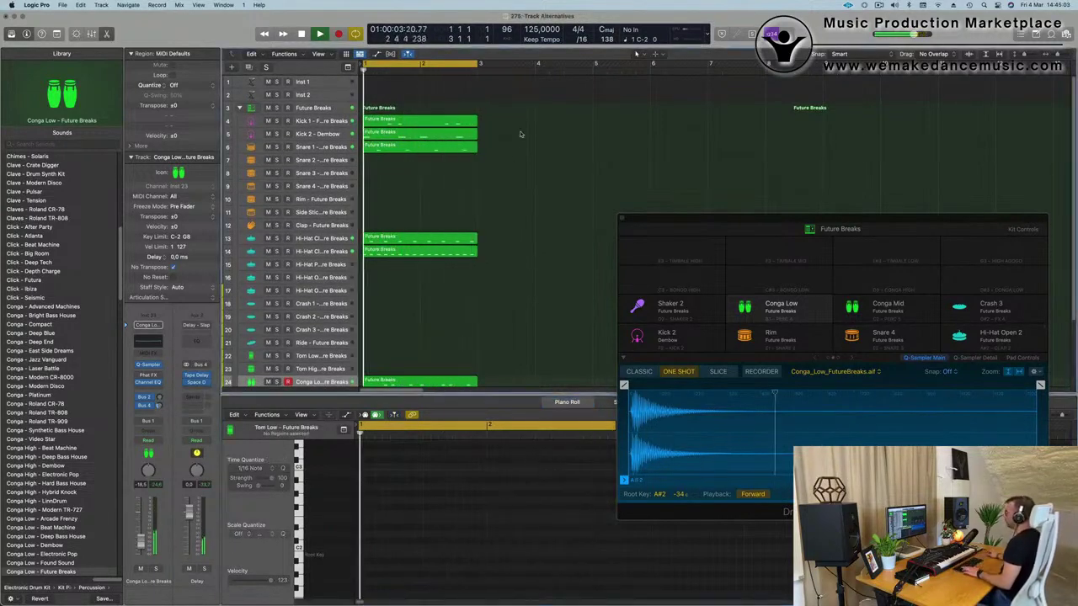
key(super+r)
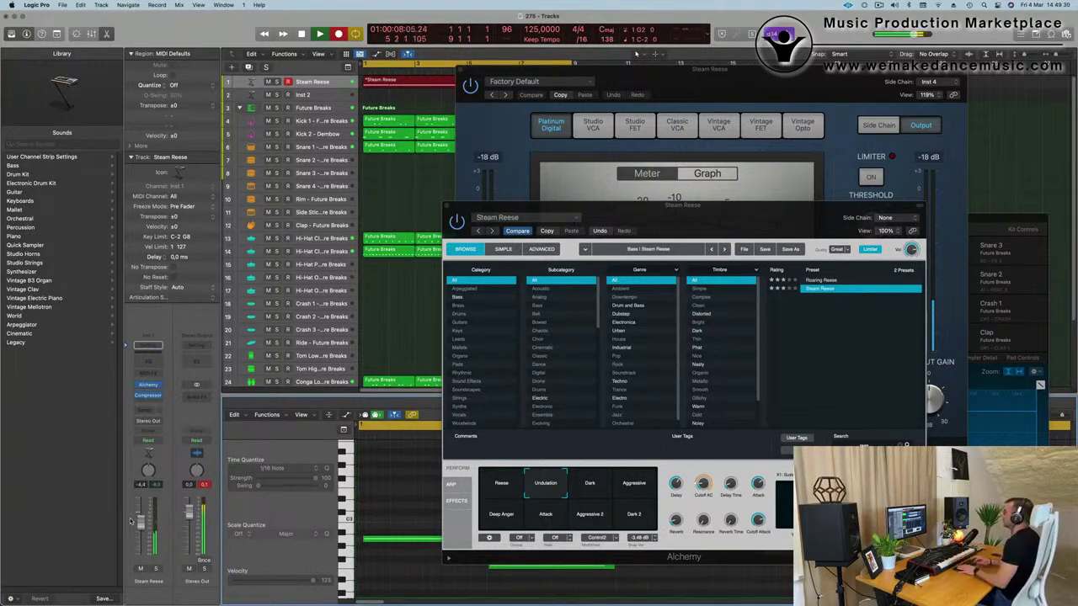
Step: Finish recording the Steam Reese bass take and select all of its notes in the Piano Roll
key(space)
key(space)
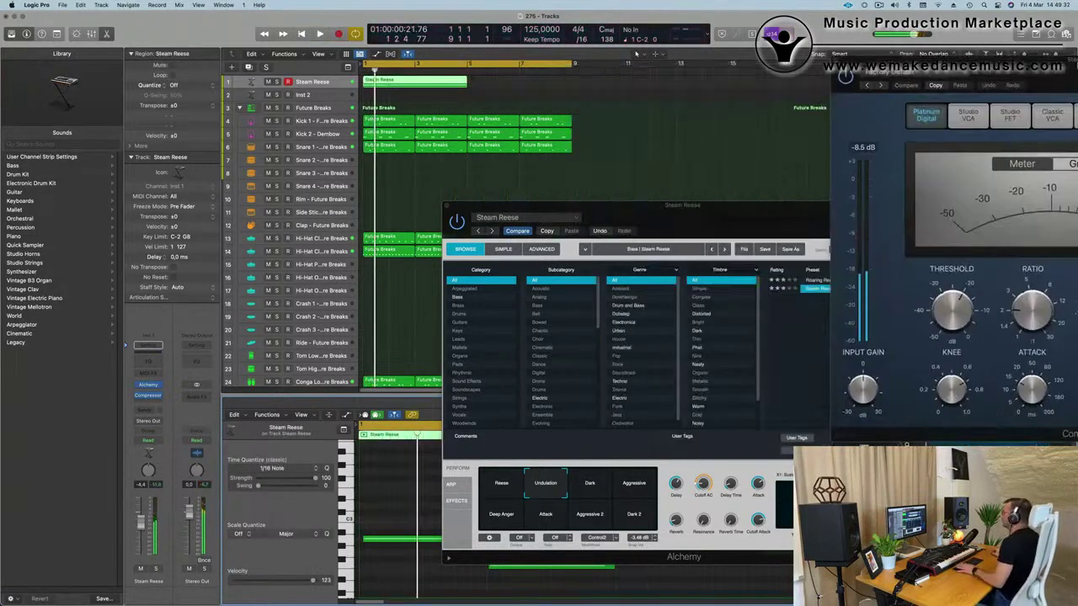
drag(682, 206, 826, 68)
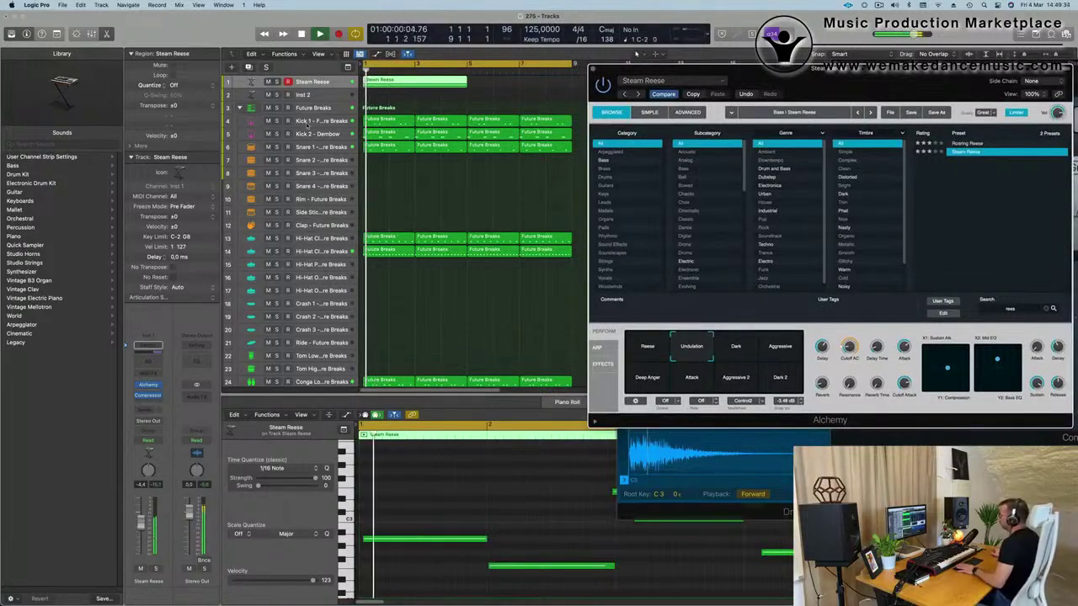
click(426, 491)
key(super+a)
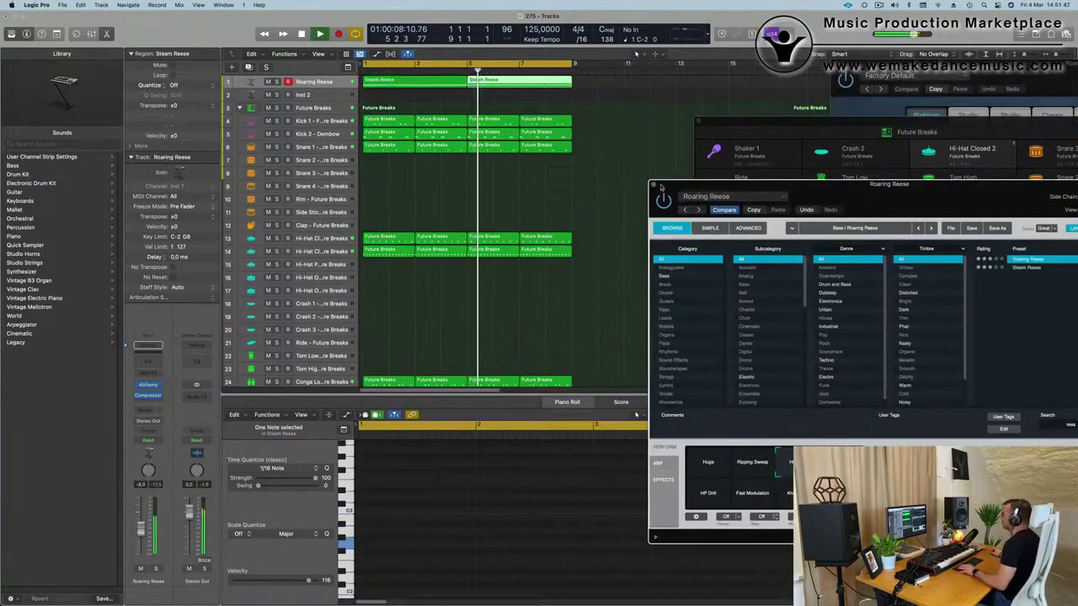
Step: Repeat all regions of the arrangement once and extend the cycle range to bar 17
click(653, 185)
key(super+Left)
key(super+Left)
key(super+Left)
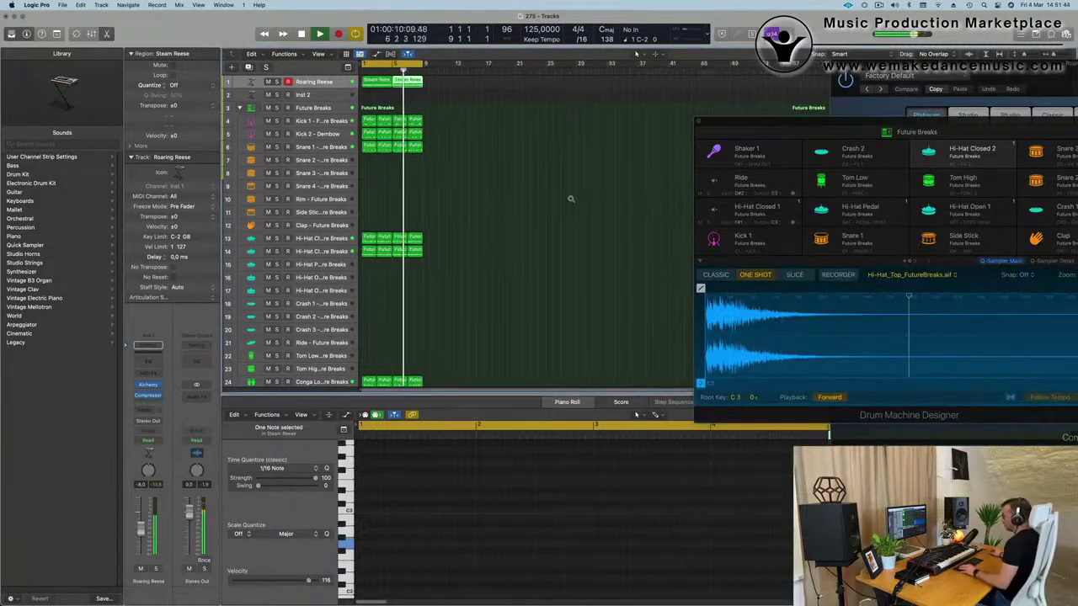
key(Return)
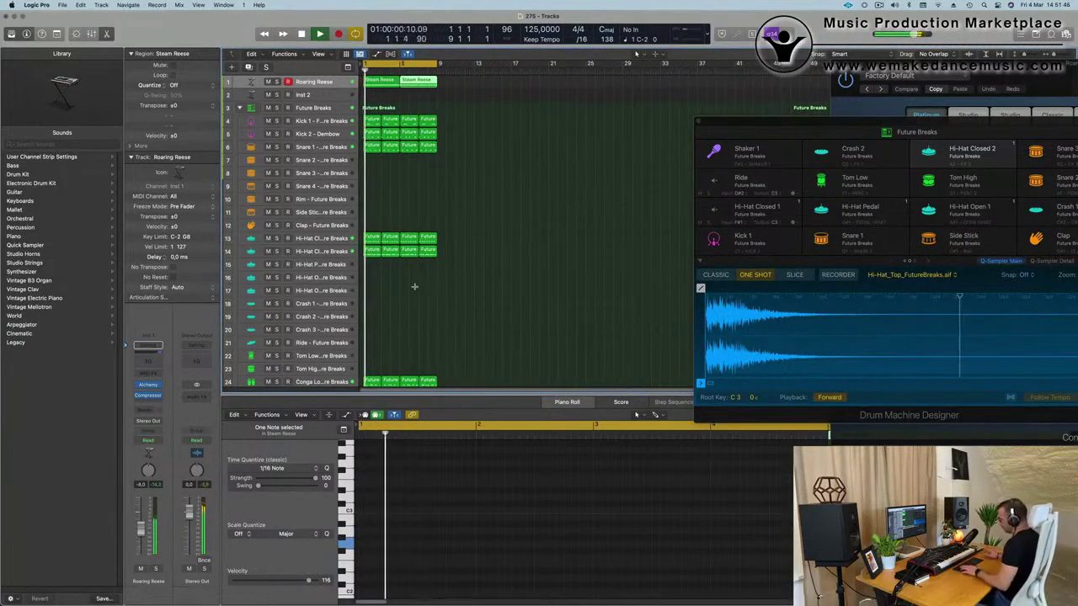
key(super+a)
key(super+r)
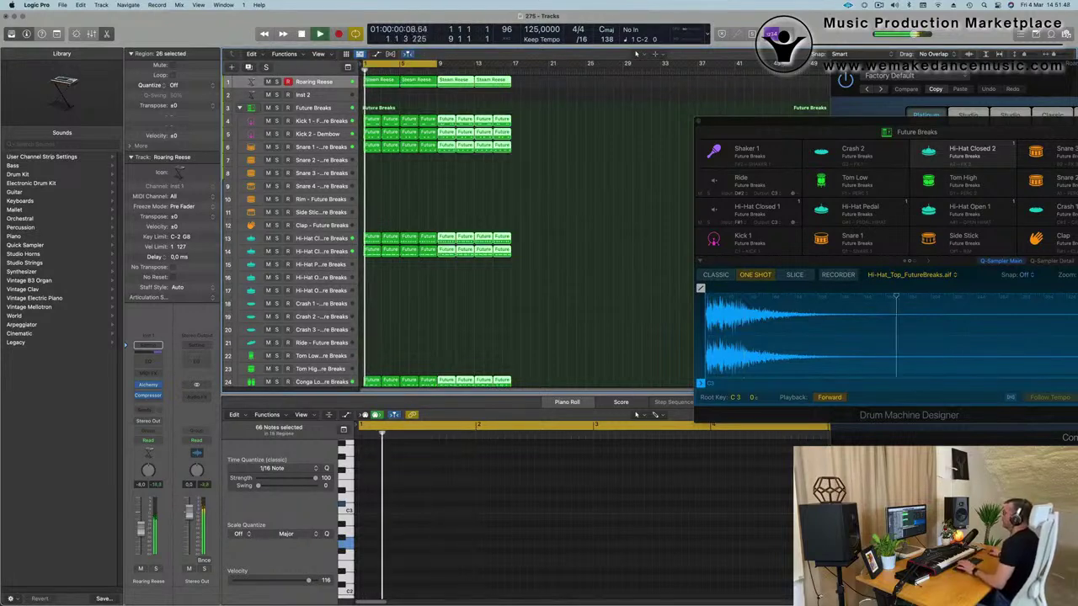
drag(439, 63, 515, 63)
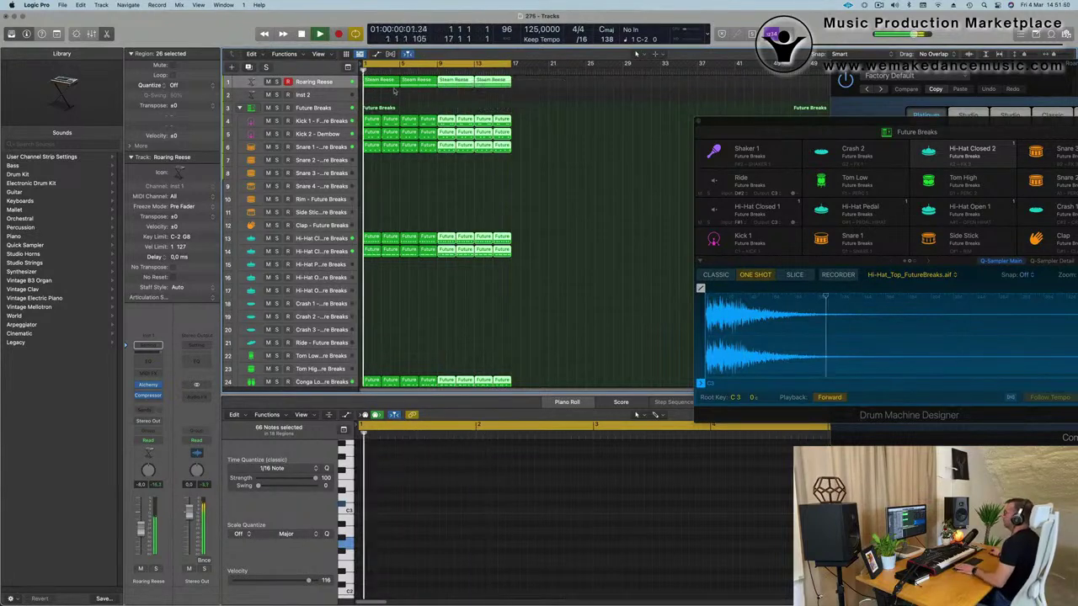
key(Return)
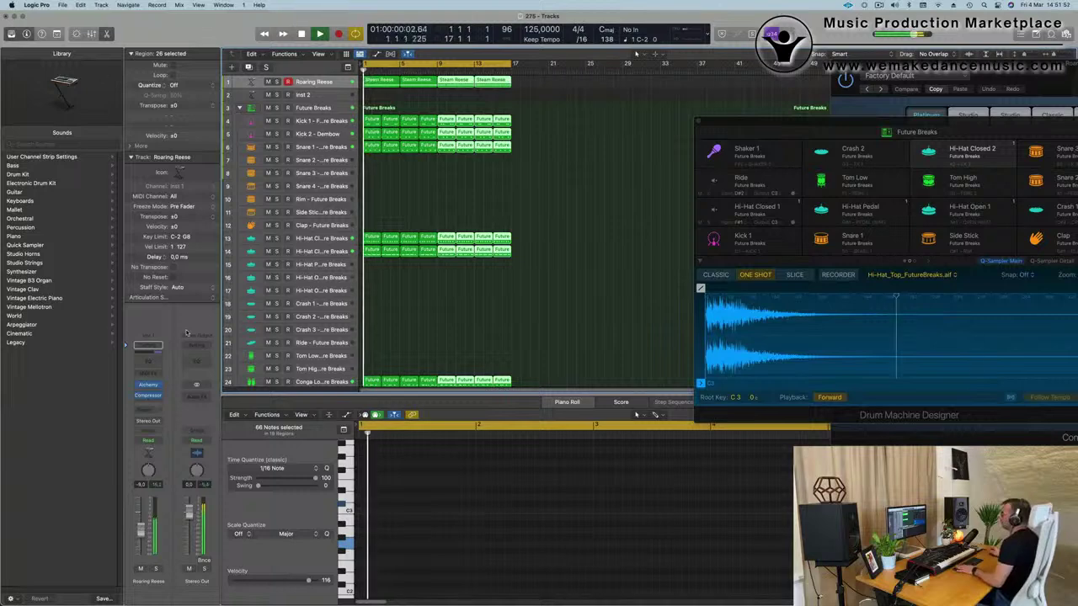
Step: Select the Inst 2 track and open its Alchemy synth
click(322, 98)
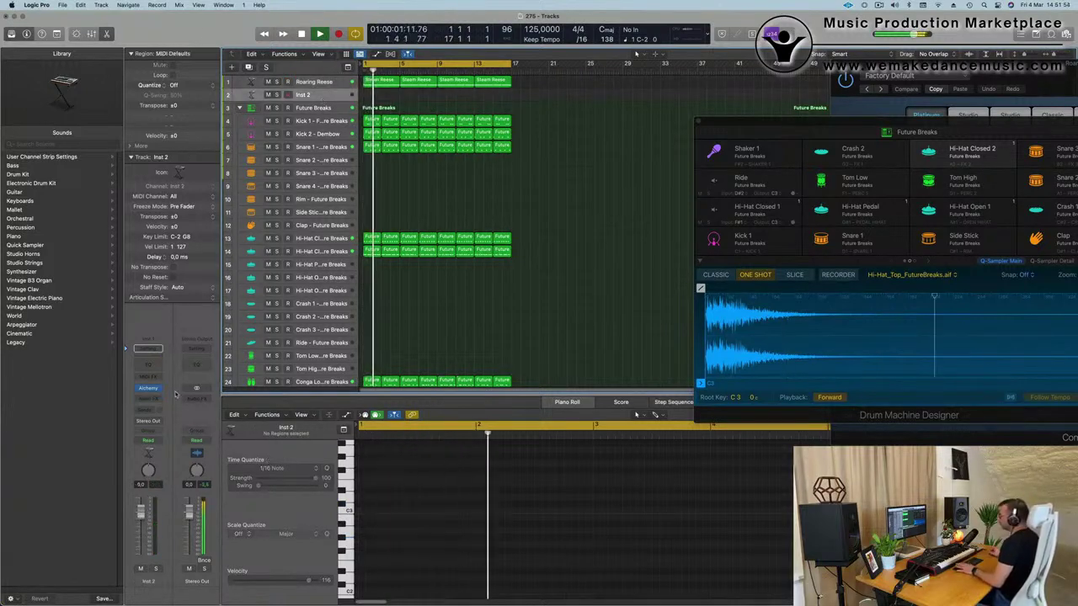
key(Return)
click(148, 389)
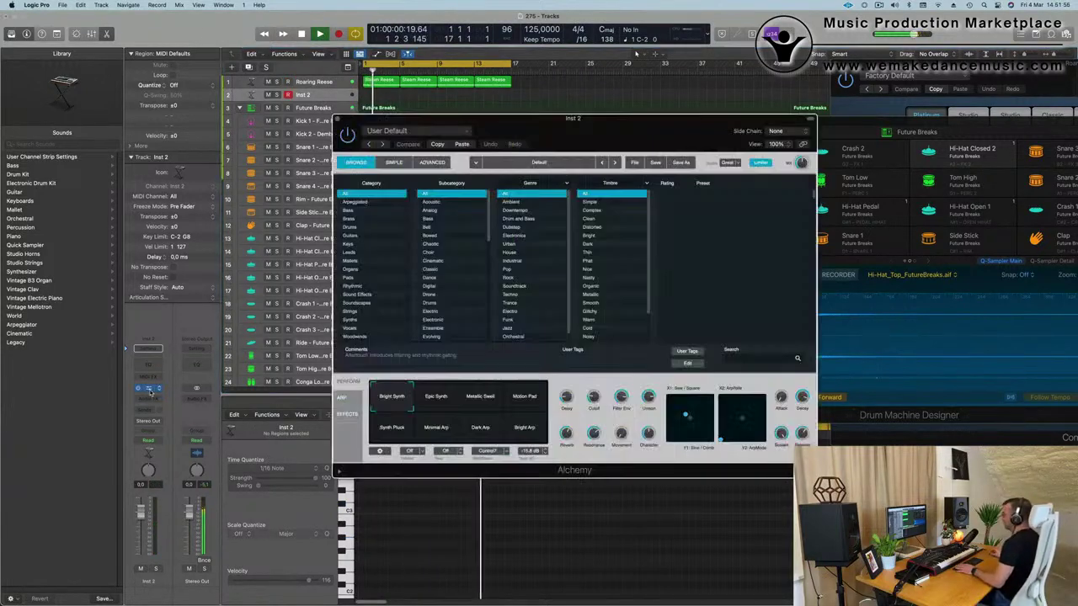
drag(627, 129, 687, 152)
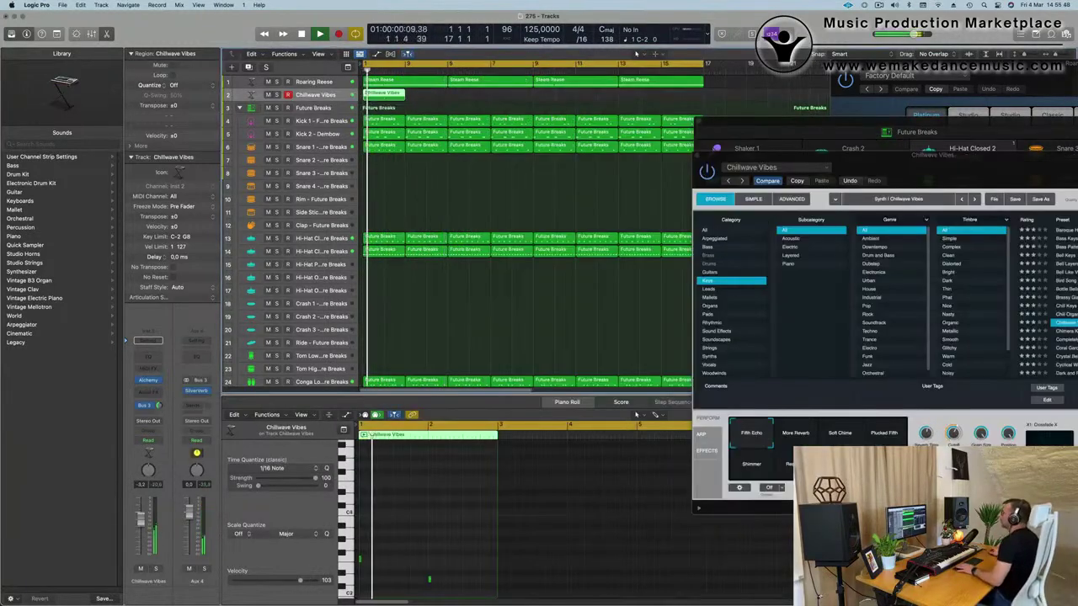
Step: Repeat the two-bar Chillwave Vibes region along its track up to bar 17
key(super+r)
key(super+r)
key(super+r)
key(super+r)
key(super+r)
key(super+r)
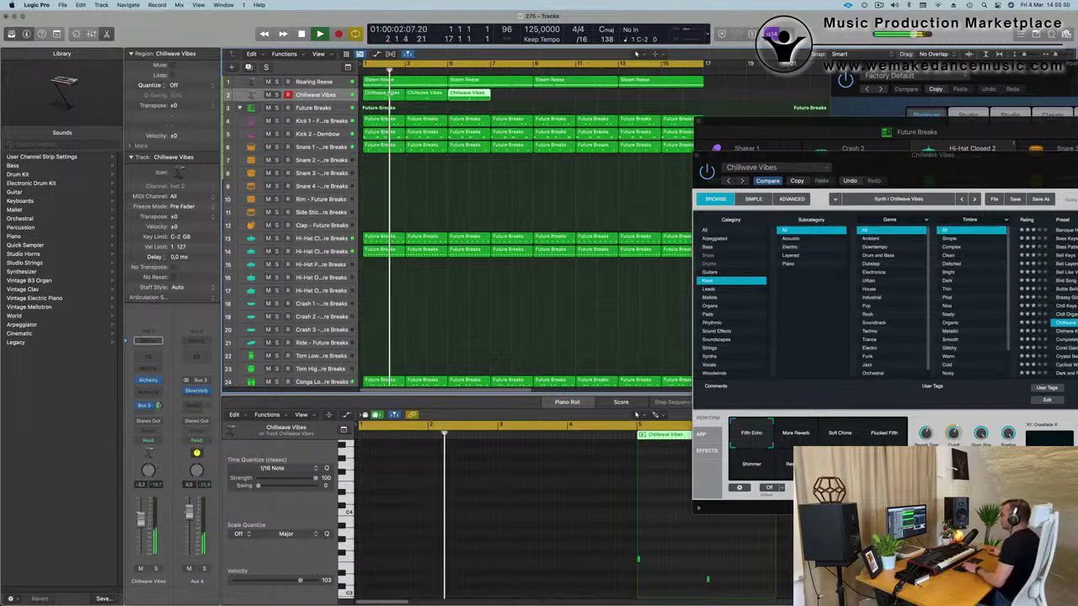
key(super+r)
Step: Select the Future Breaks track and reposition the Drum Machine Designer and Alchemy windows
key(Down)
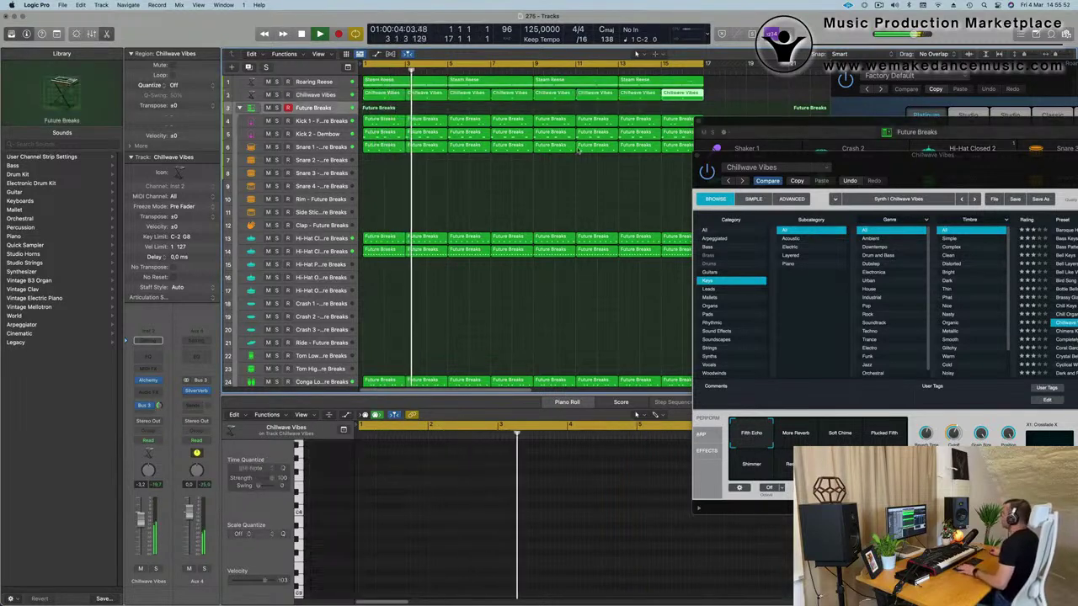
drag(848, 125, 846, 204)
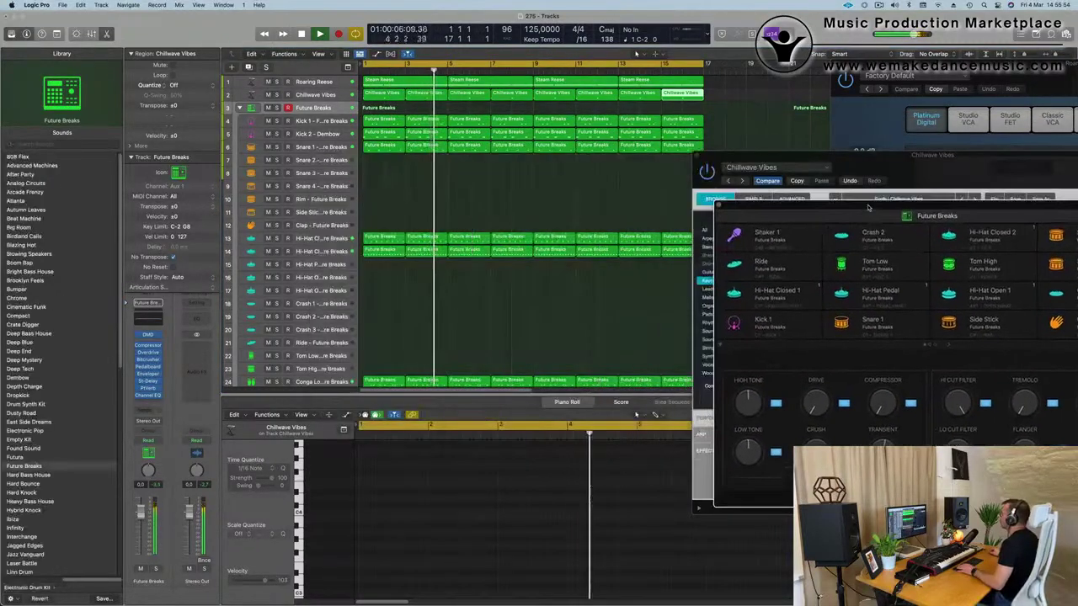
drag(764, 160, 507, 167)
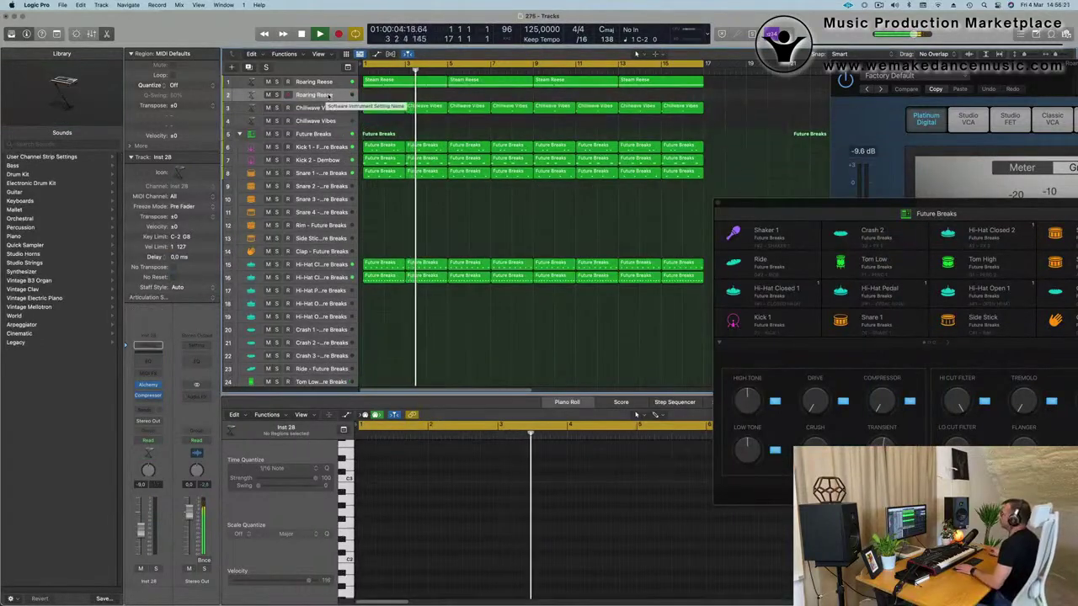
Step: Restart playback and filter the Alchemy presets of the duplicated Roaring Reese track to the Bass category
key(Return)
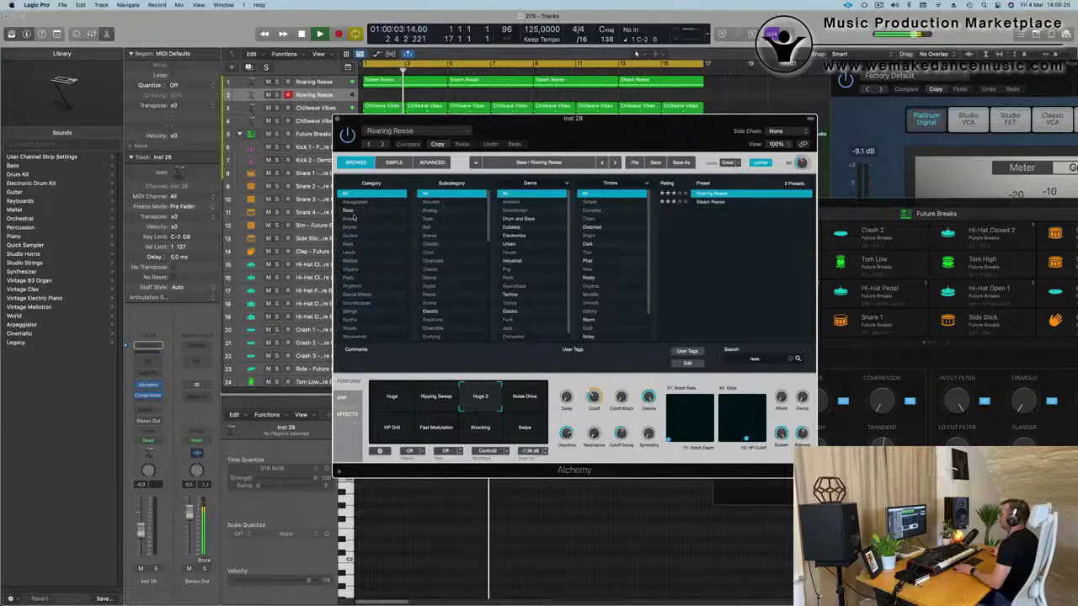
click(350, 211)
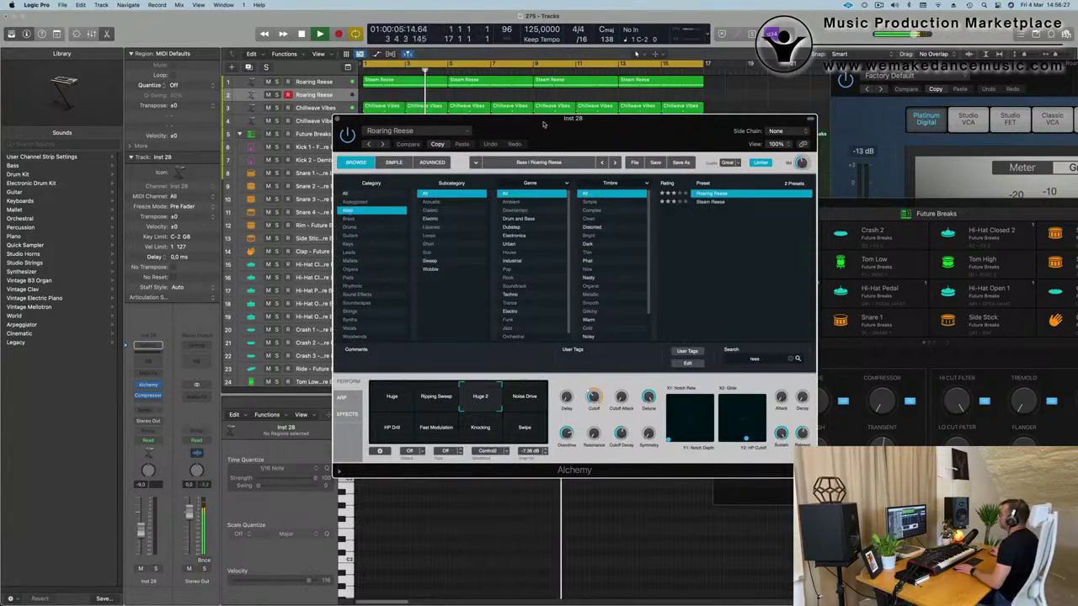
drag(543, 125, 548, 128)
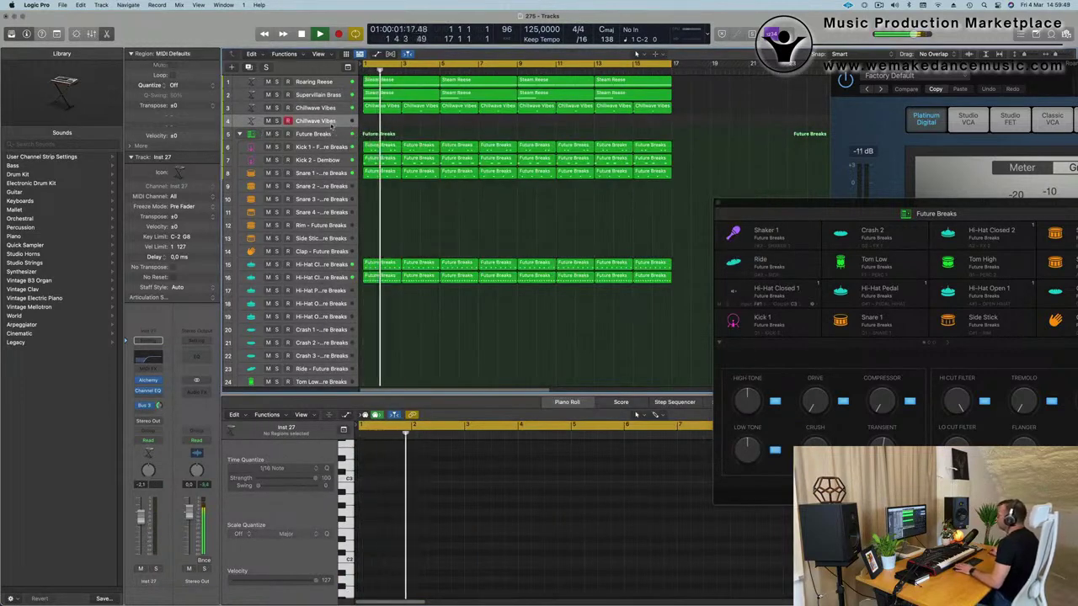
Step: Play the arrangement from the beginning with the empty duplicate Chillwave Vibes track selected
key(Return)
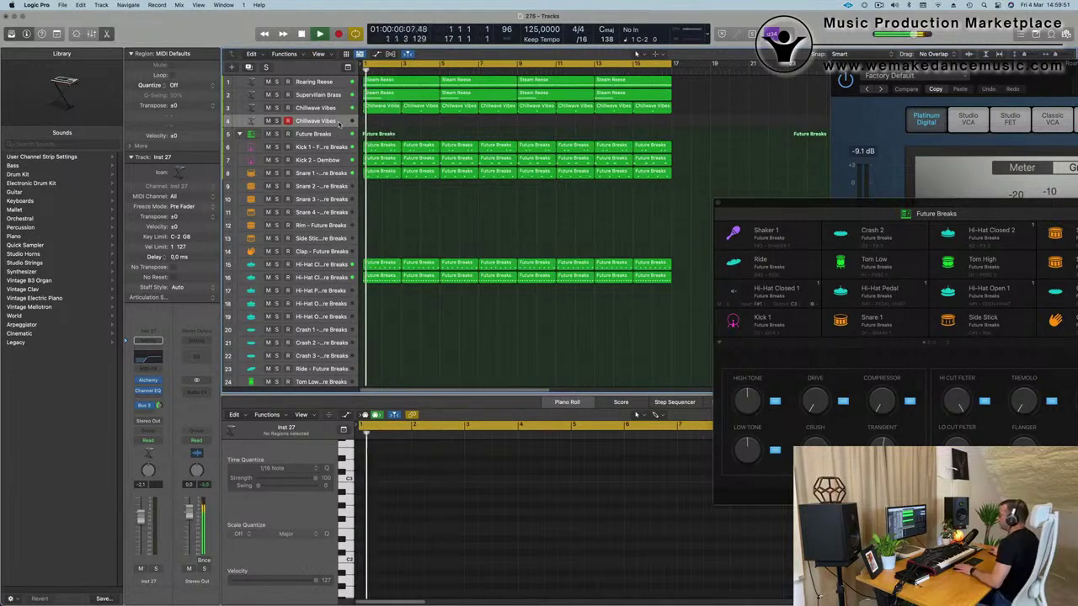
key(Return)
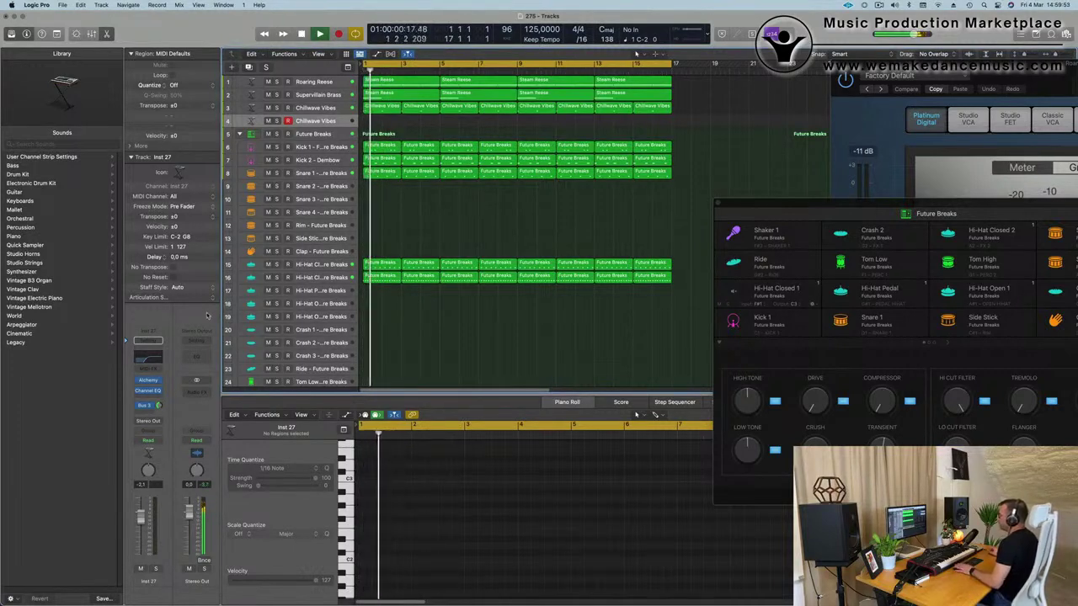
key(Return)
key(Return)
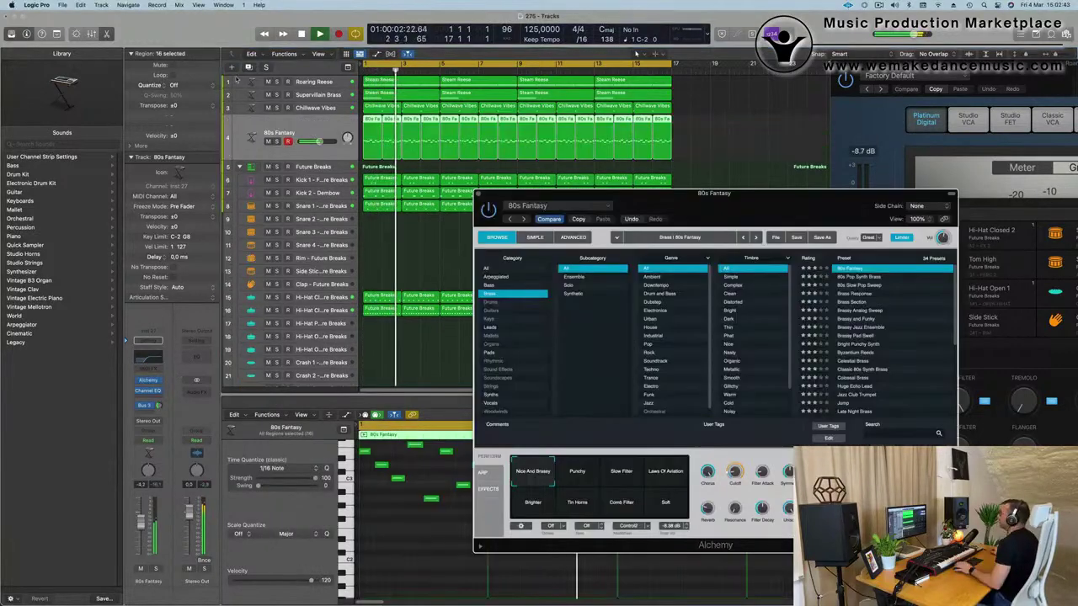
Step: Duplicate the 80s Fantasy track and copy all of its regions onto the new track
key(super+d)
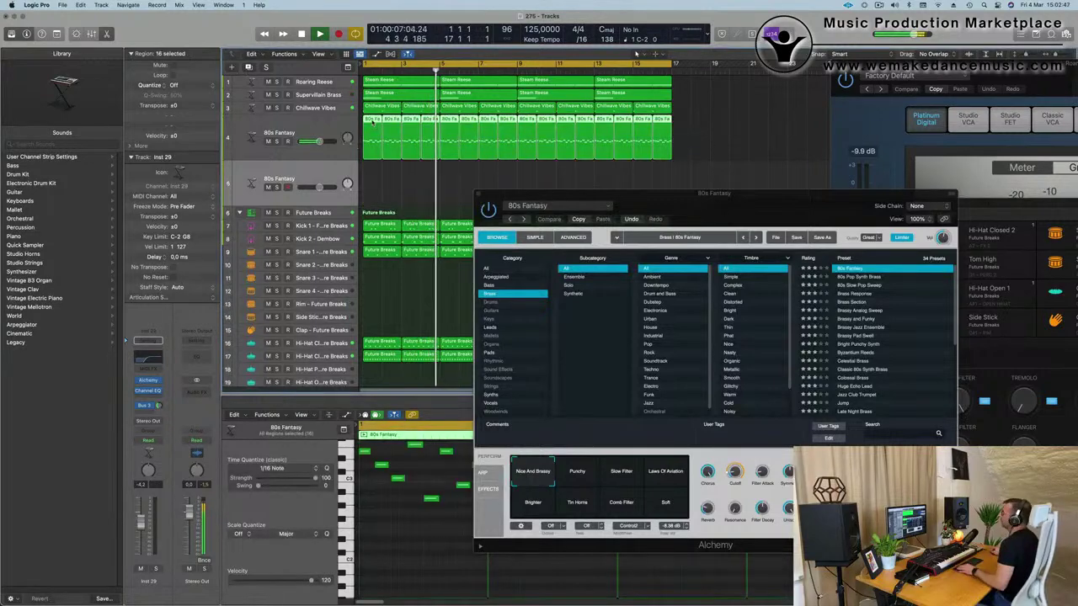
click(356, 143)
drag(367, 145, 371, 177)
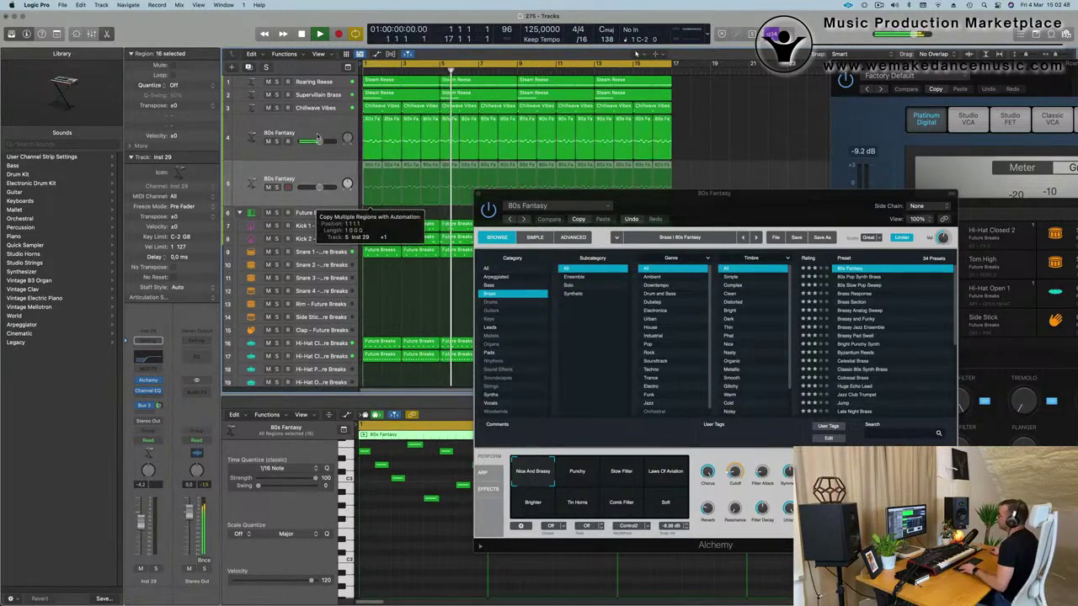
Step: Mute the original 80s Fantasy track and view the Alchemy synth of its duplicate
click(268, 141)
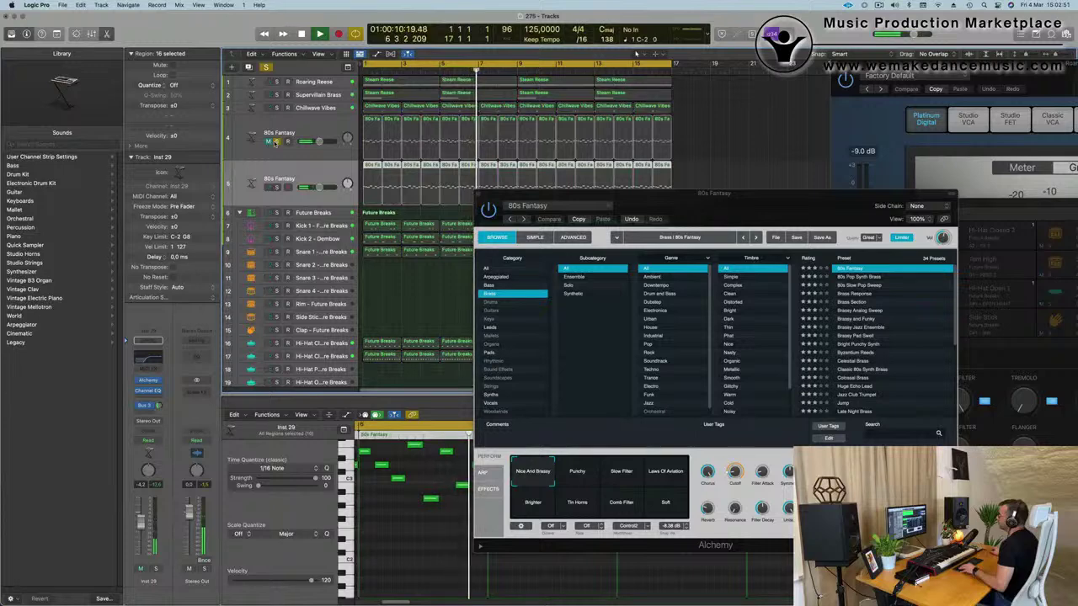
click(276, 142)
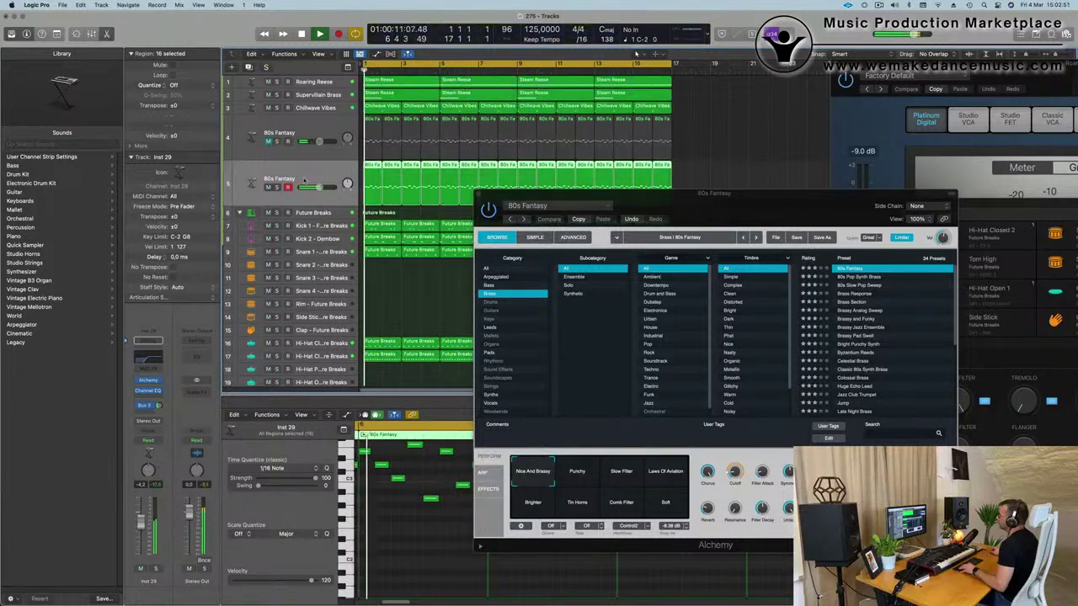
click(148, 380)
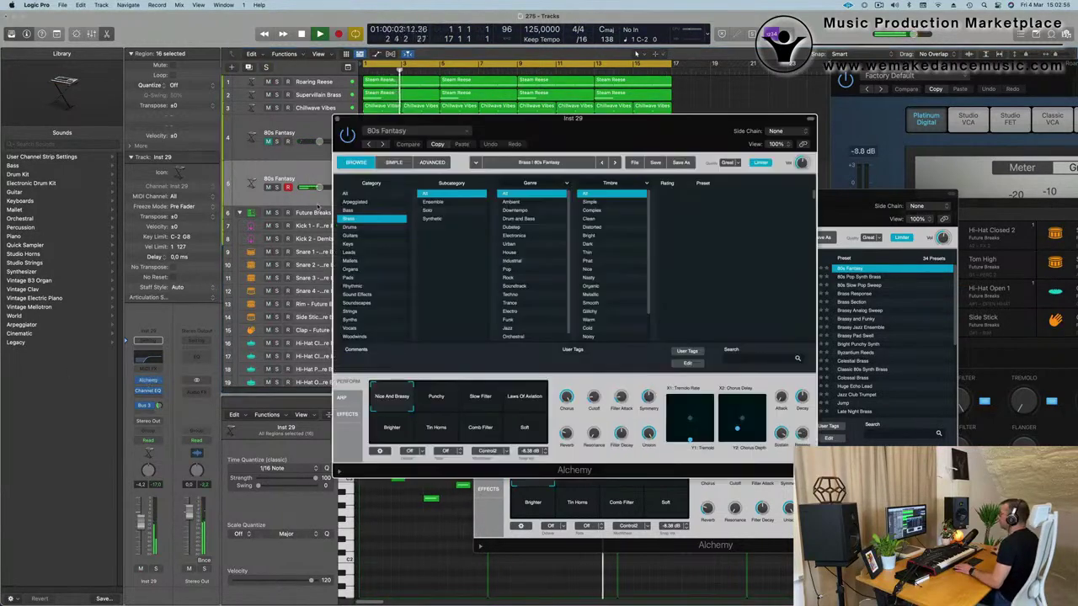
drag(727, 126, 593, 140)
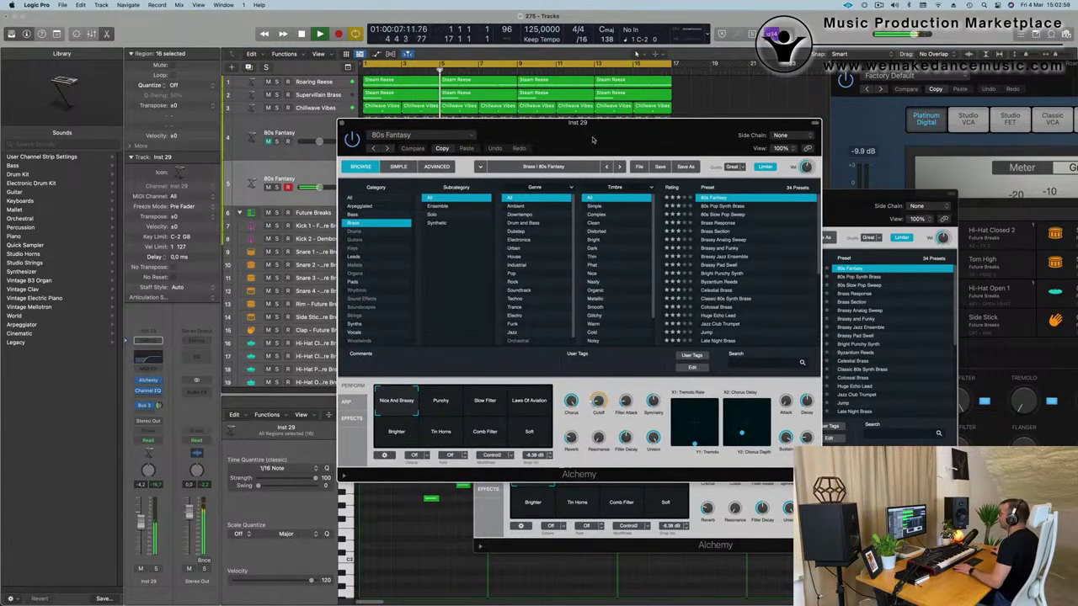
key(super+w)
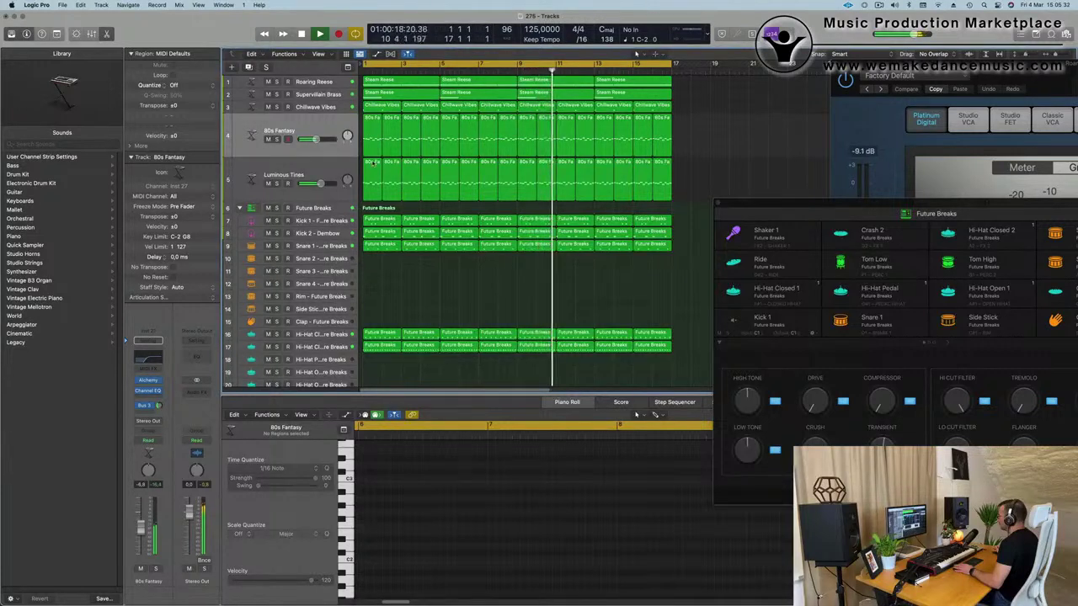
scroll(413, 295, down, 1)
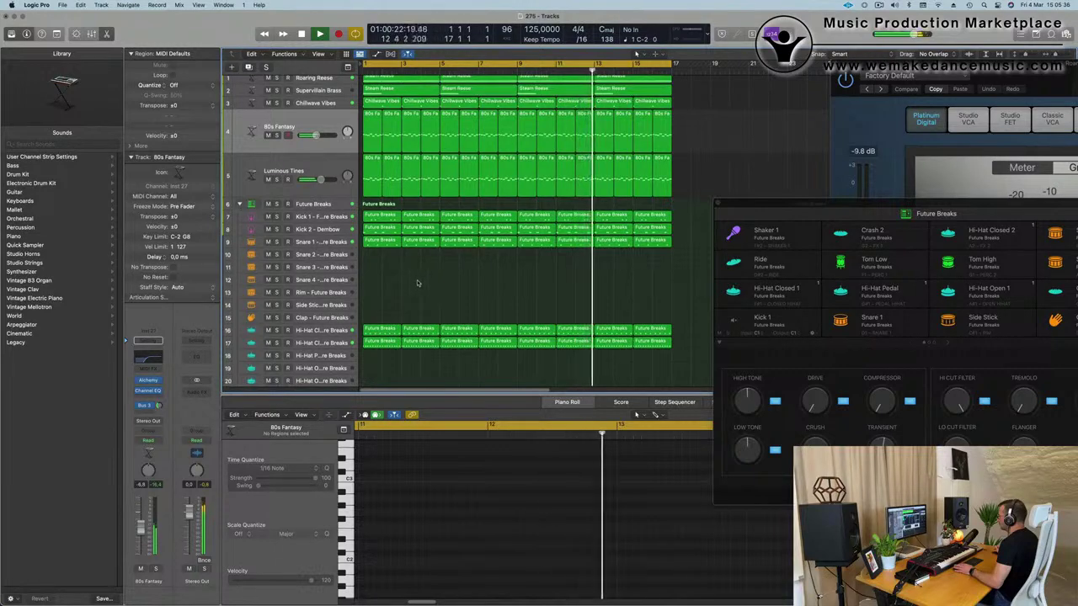
Step: Look through the drum tracks during playback and restart the arrangement from the beginning
scroll(413, 290, down, 3)
scroll(417, 283, down, 6)
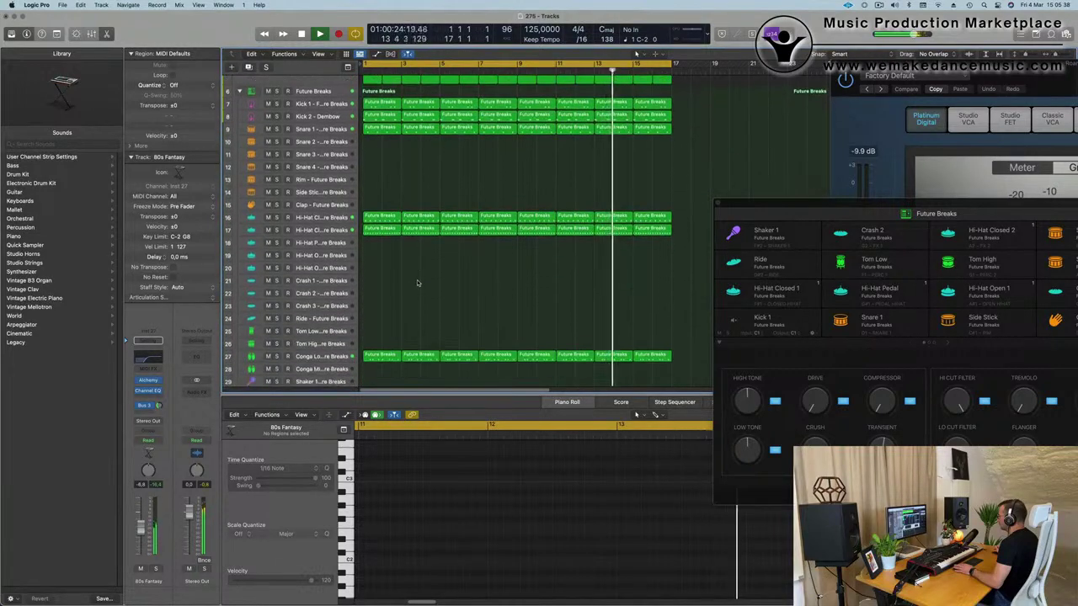
scroll(418, 283, up, 6)
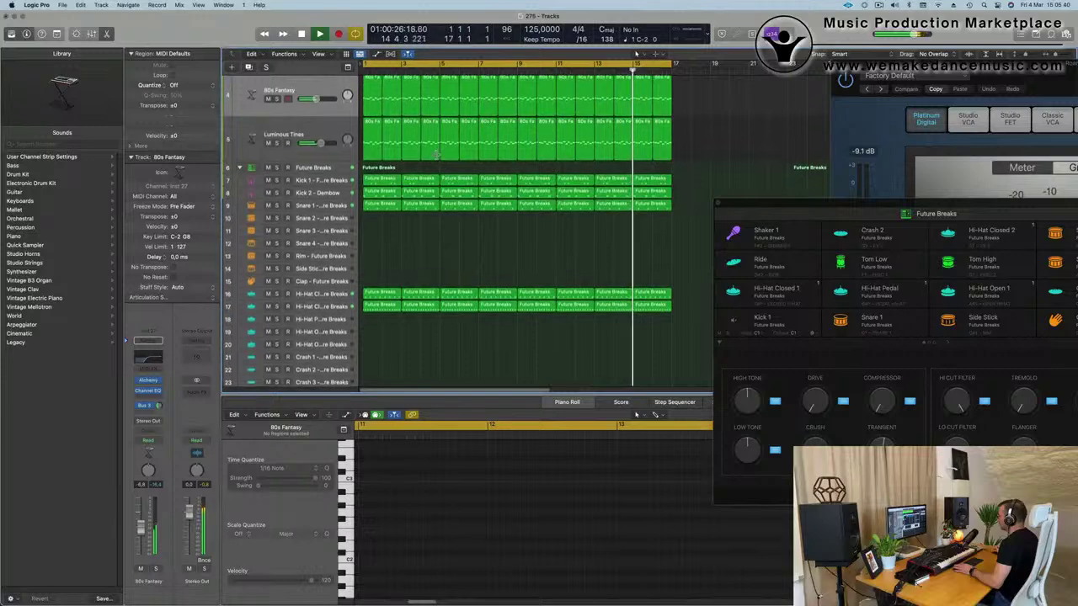
key(Return)
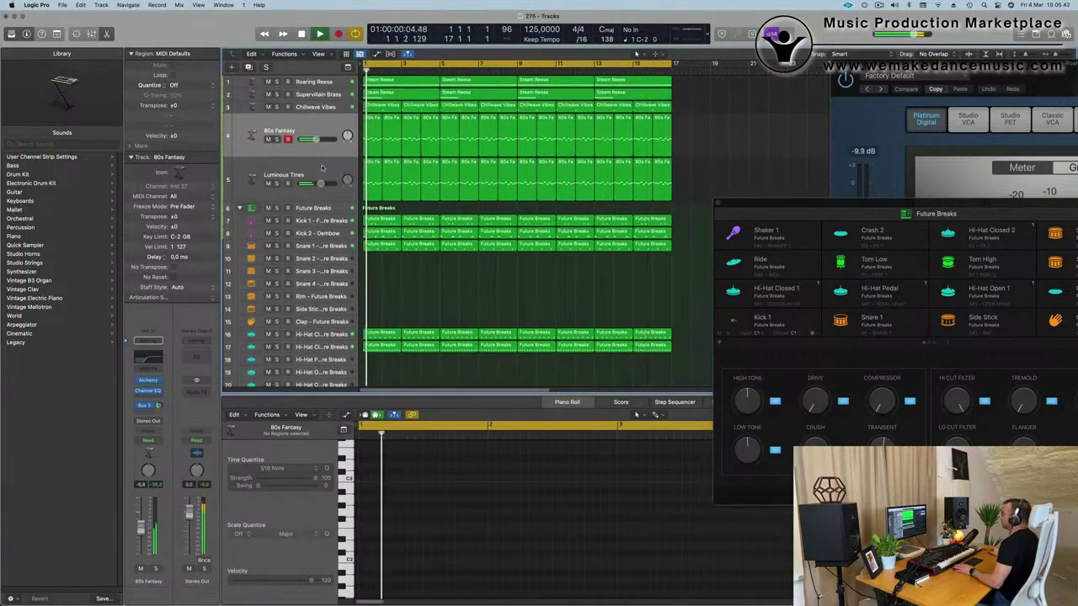
Step: Duplicate the Luminous Tines track and restart playback from the beginning with the empty duplicate selected
click(363, 162)
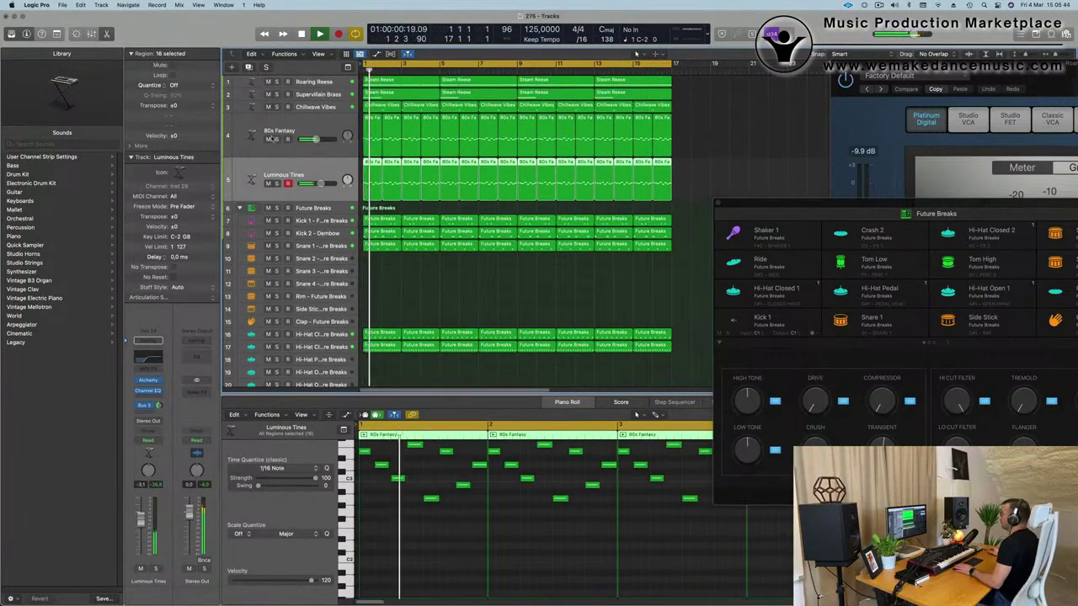
key(super+d)
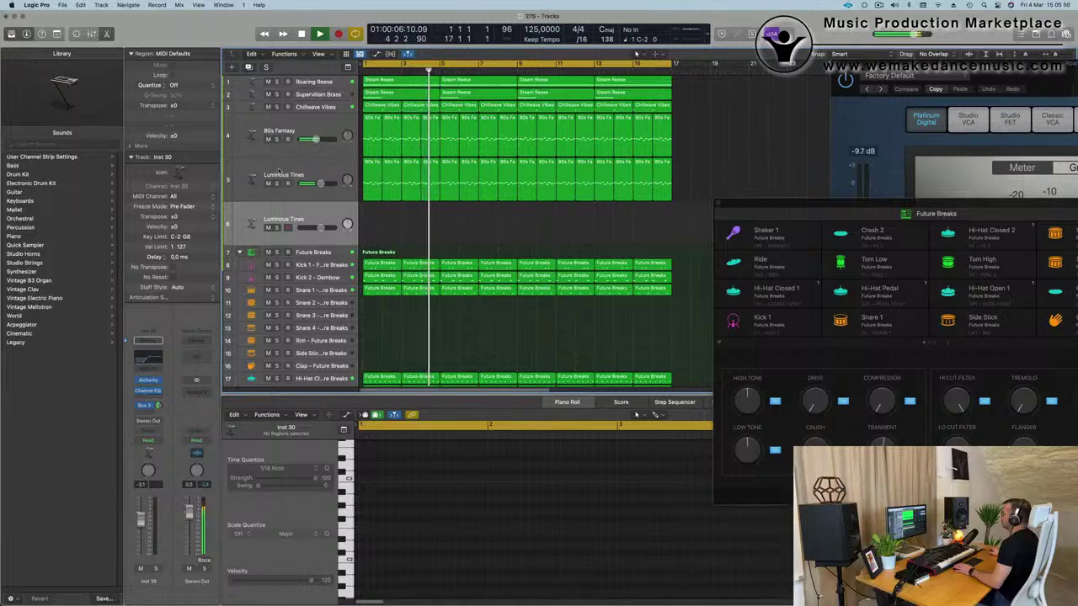
click(335, 196)
click(335, 217)
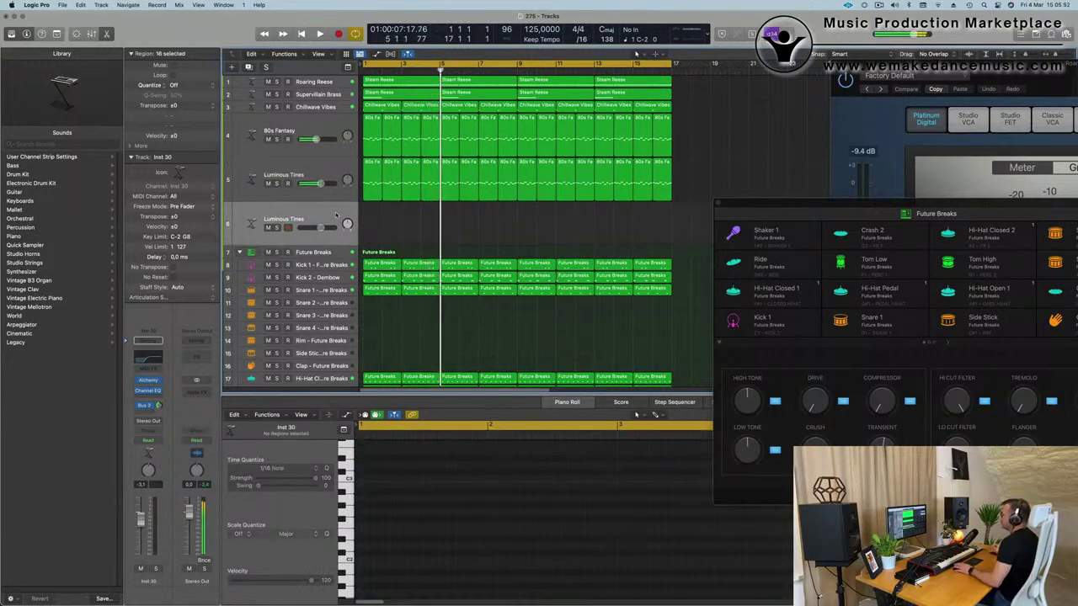
key(Return)
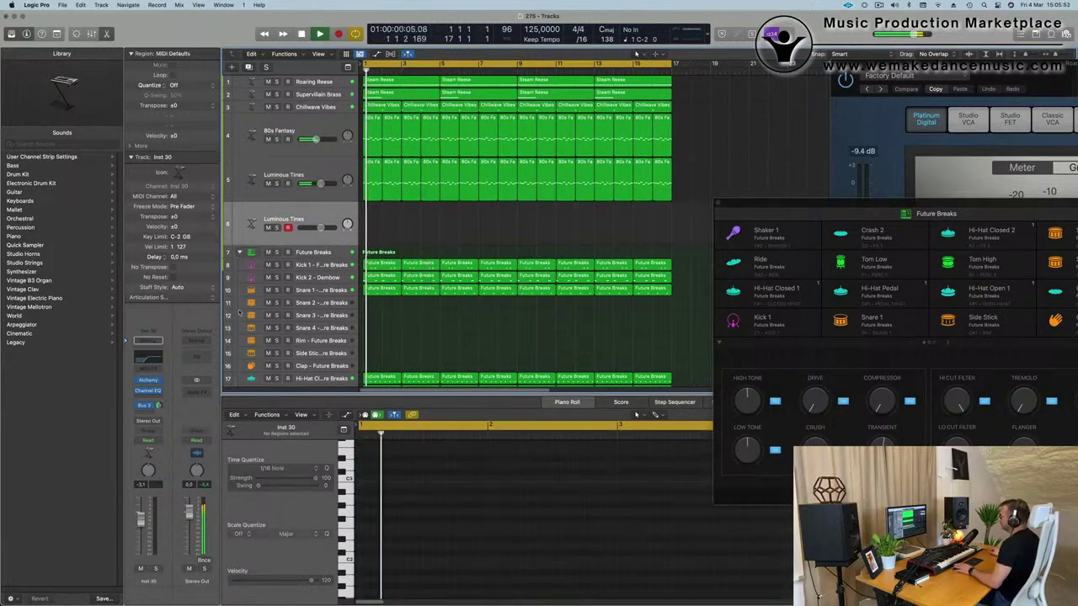
Step: View the Alchemy synth of the duplicated Luminous Tines track and filter its presets to the Leads category
click(148, 380)
drag(602, 129, 657, 167)
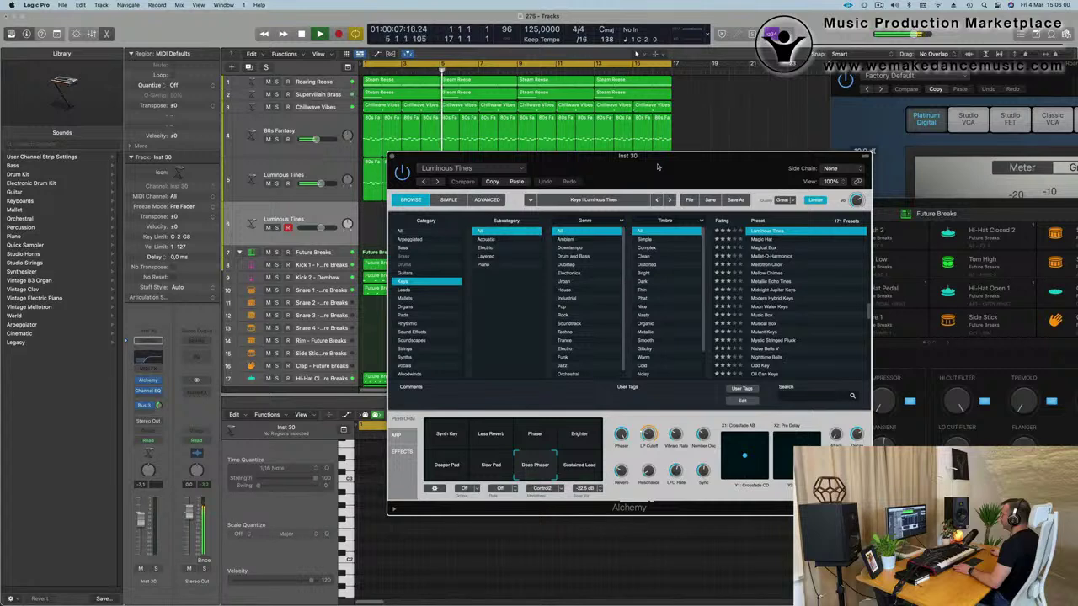
drag(657, 167, 639, 172)
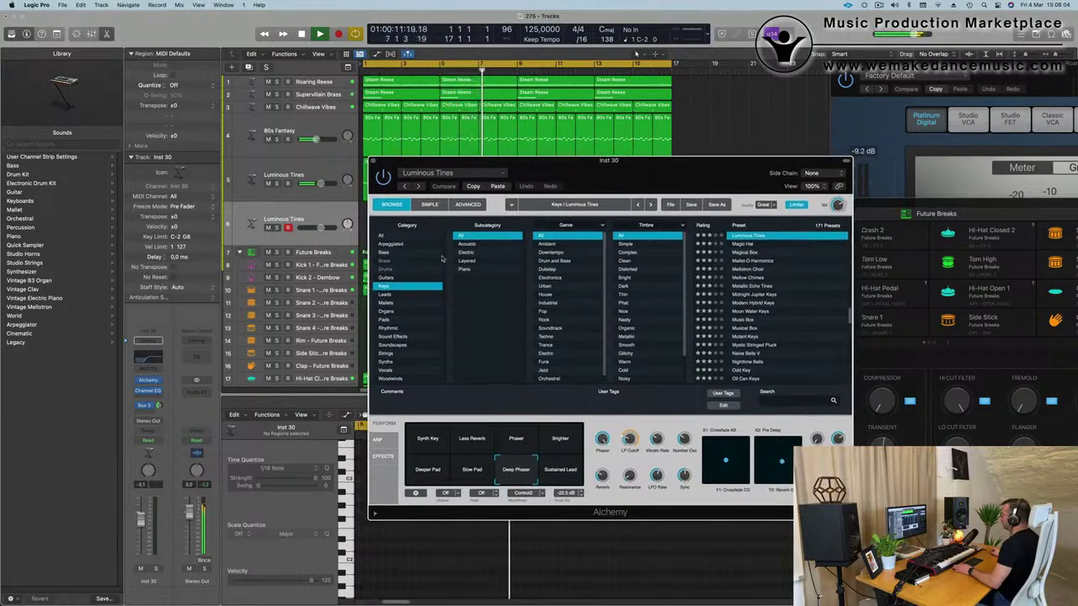
click(394, 295)
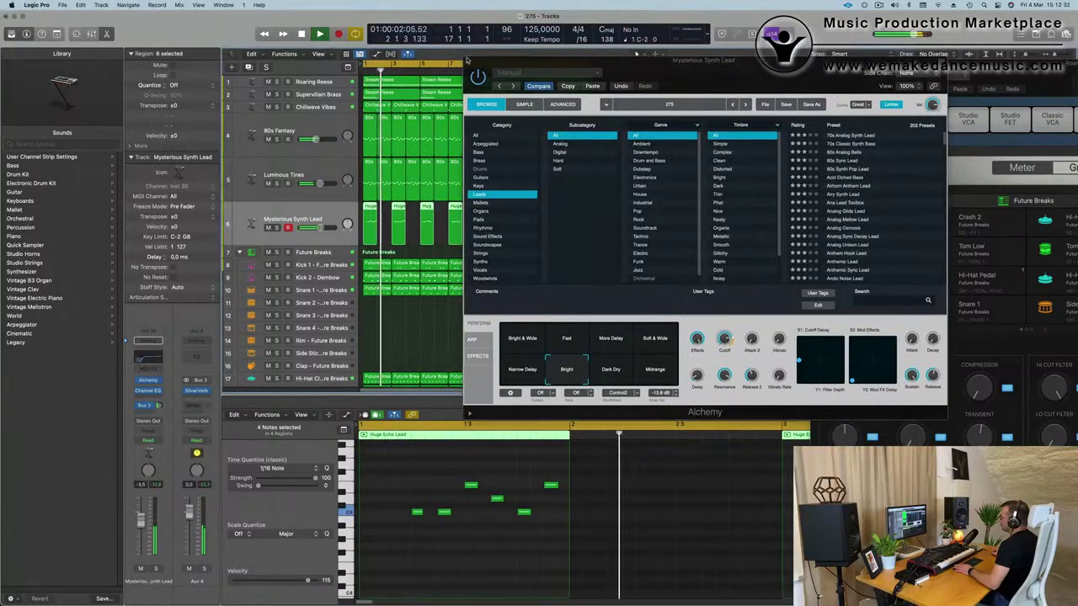
Step: Close the Mysterious Synth Lead's Alchemy window and move the Performance Meter clear of the arrangement
click(468, 63)
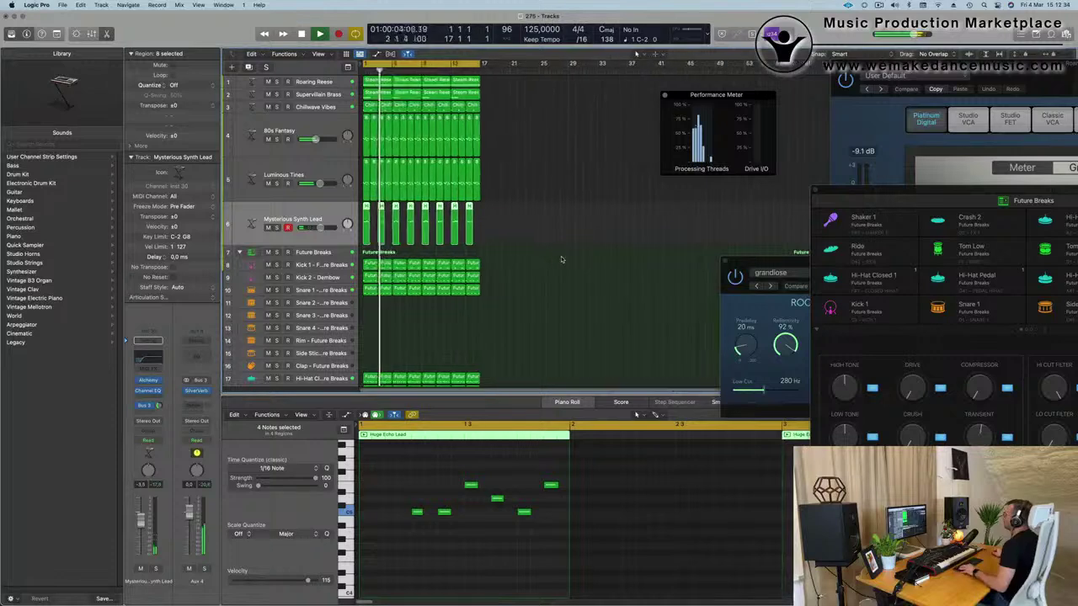
key(super+Right)
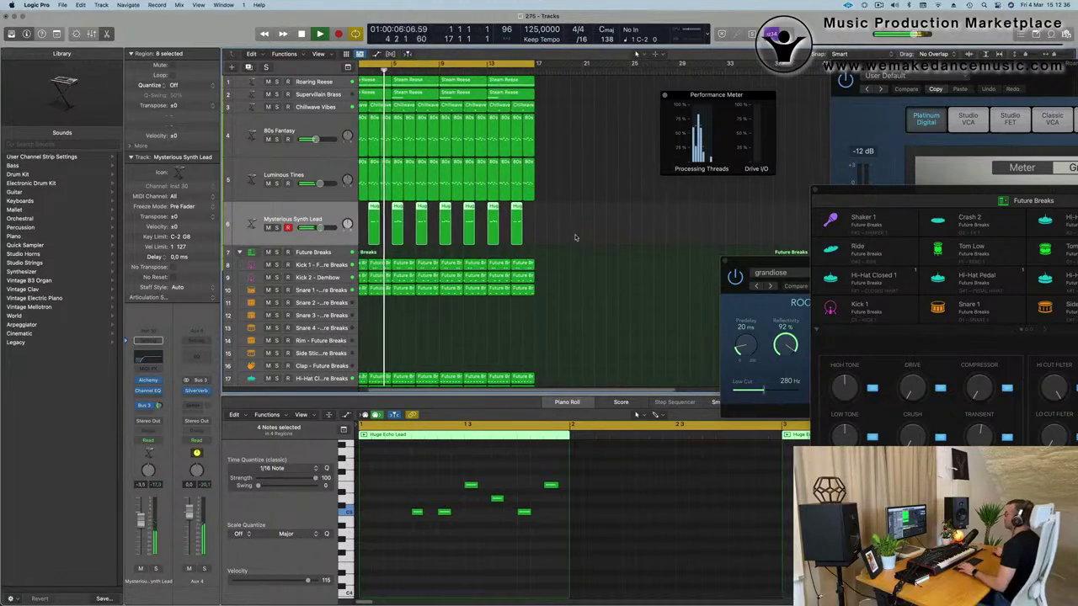
drag(685, 103, 804, 101)
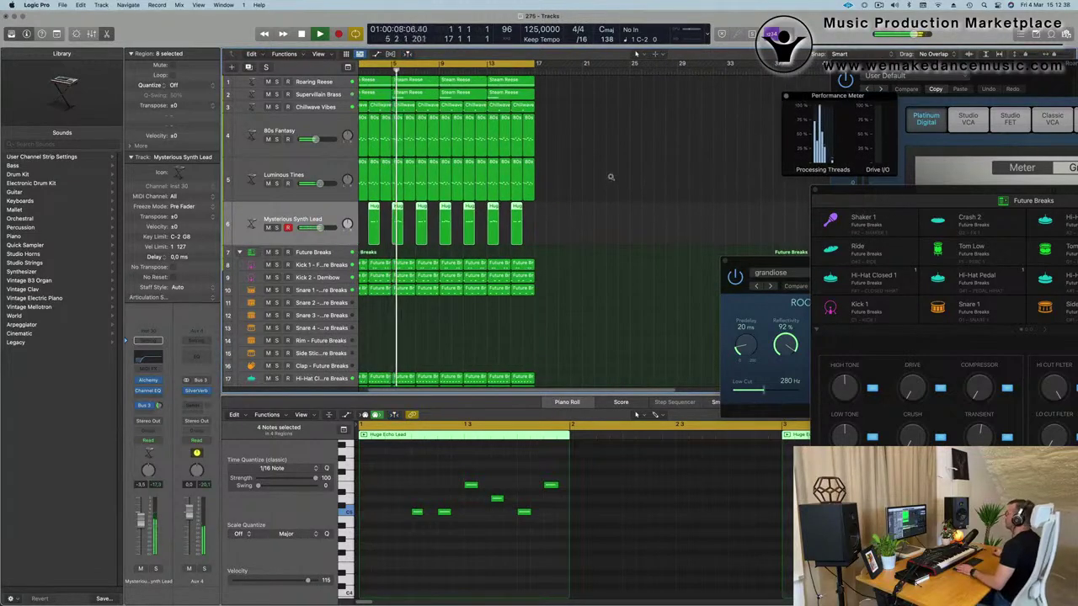
Step: Play the arrangement from the beginning and repeat the regions to extend it to 64 bars
key(super+Left)
key(Return)
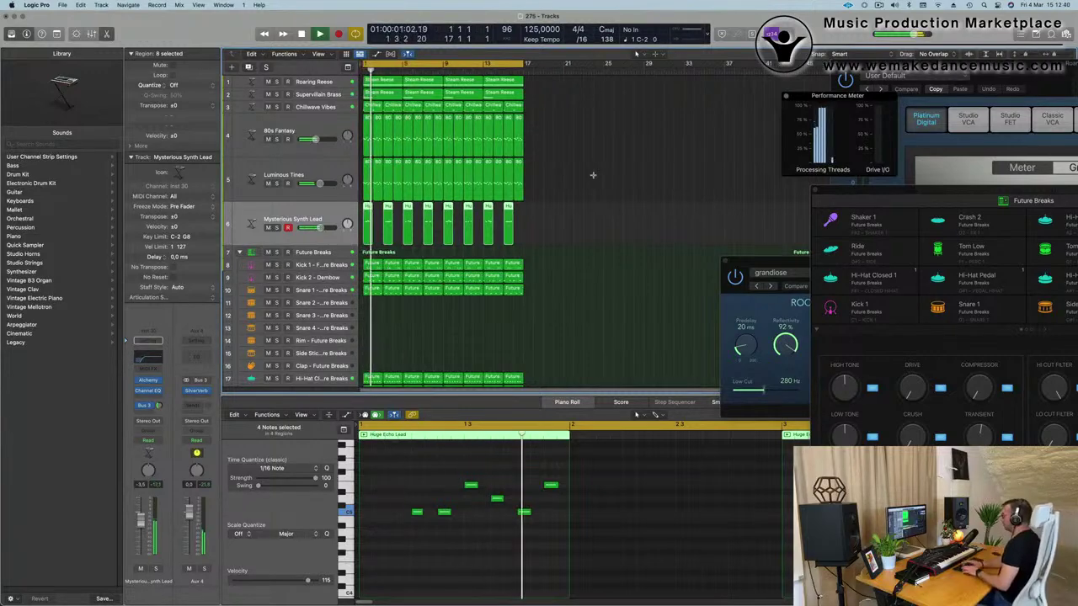
key(super+r)
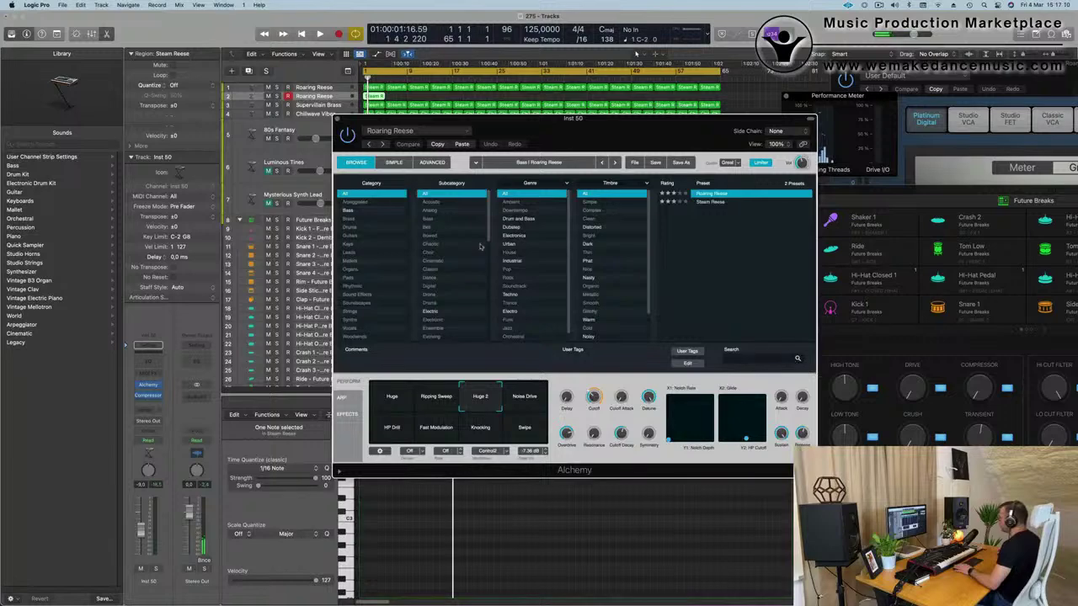
Step: Filter the duplicated Roaring Reese track's Alchemy presets to Soundscapes, and toggle solo on and off to audition the Ambient Guitar Landscape preset
click(357, 304)
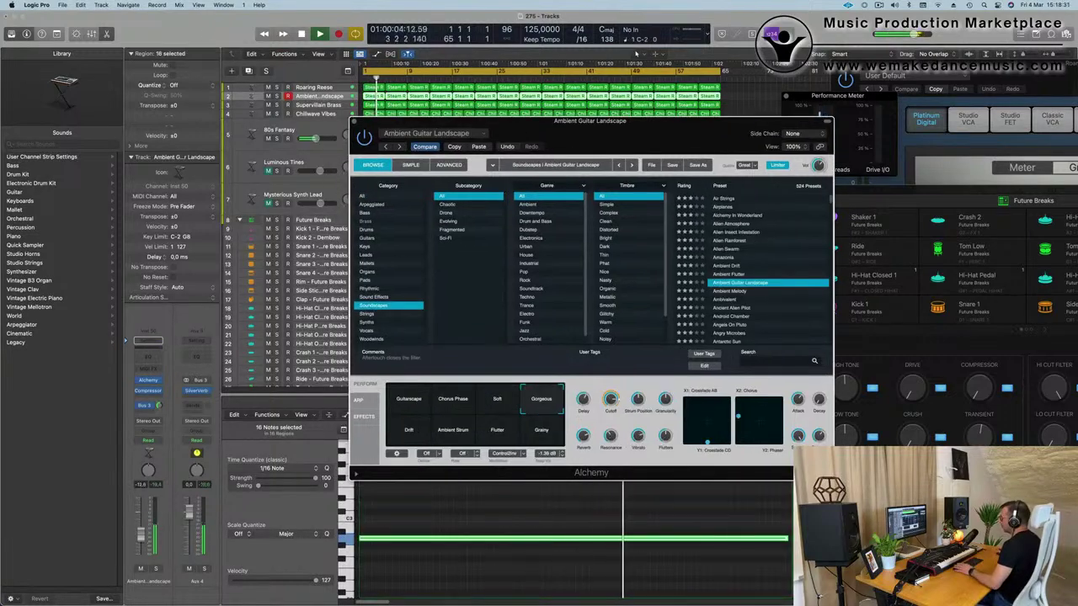
click(155, 570)
click(155, 570)
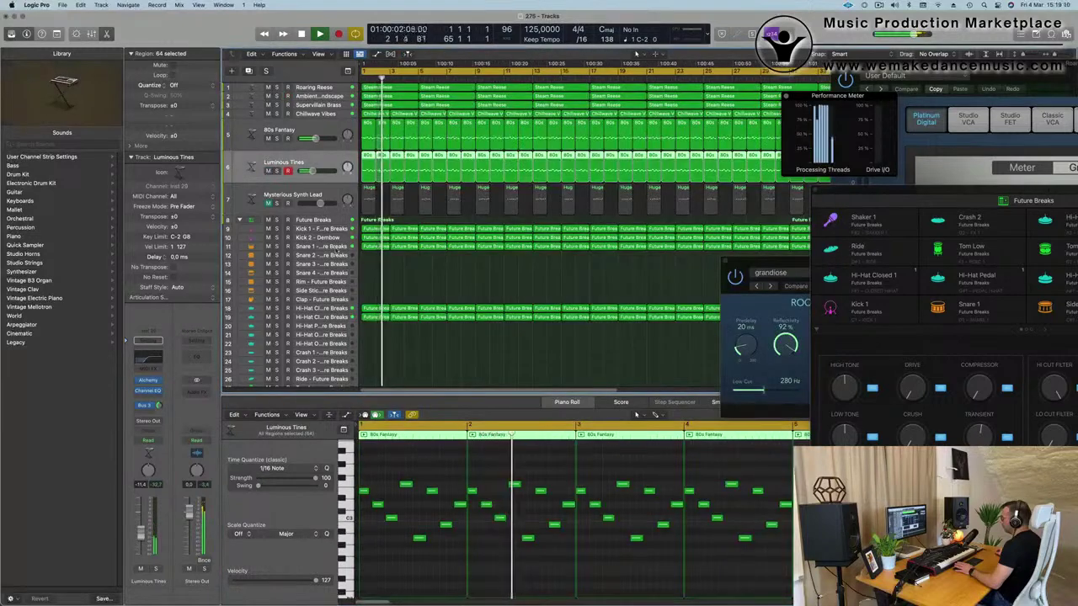
Step: Move the first Snare 1 region onto the Rim track, stop playback and delete the region's first and third notes
click(374, 246)
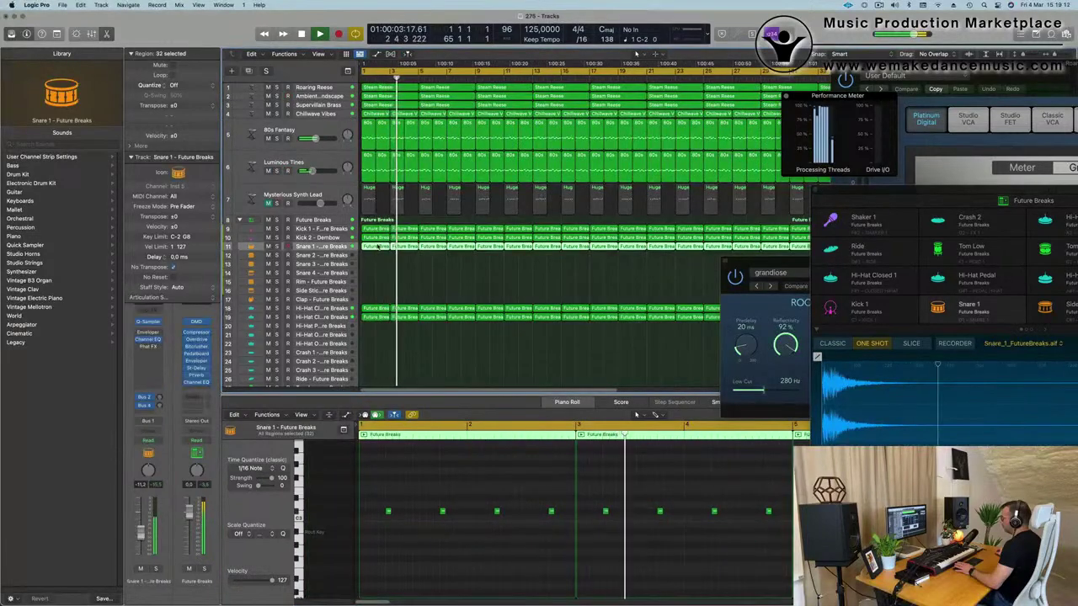
click(376, 245)
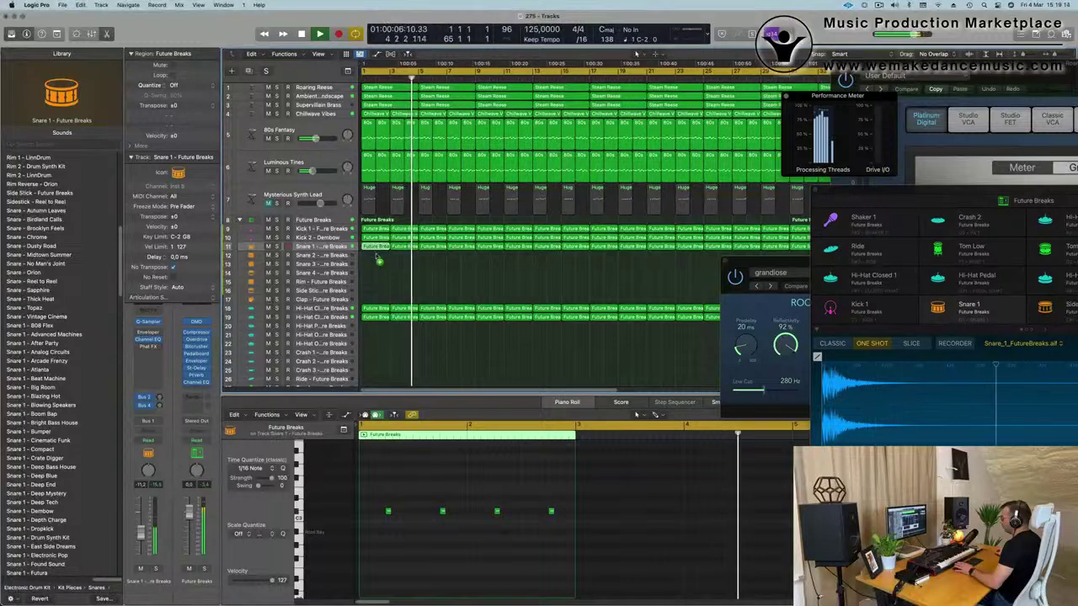
drag(377, 254, 379, 285)
key(space)
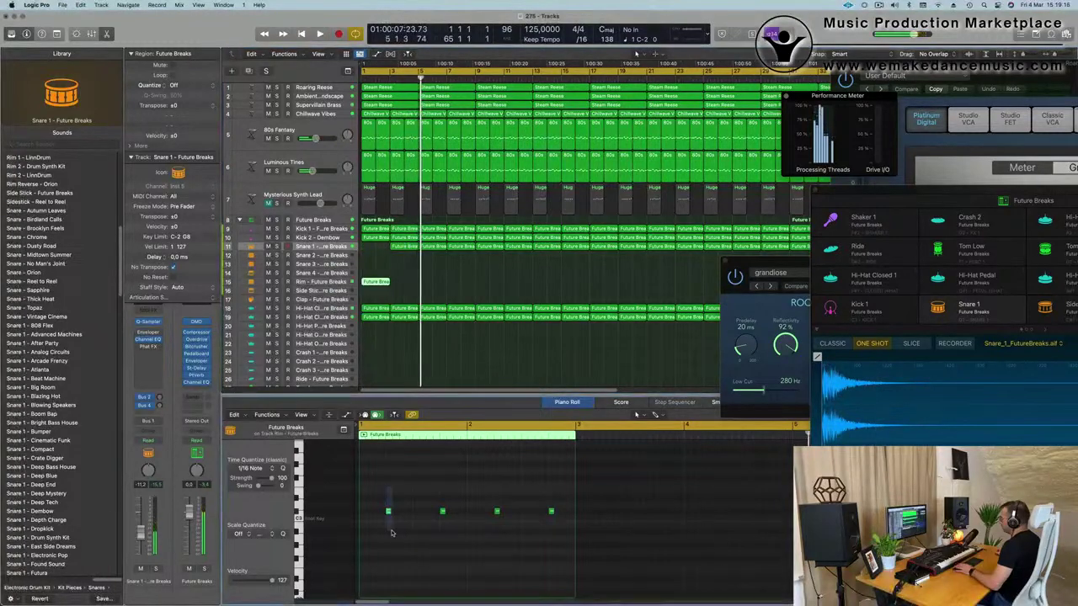
drag(388, 511, 442, 511)
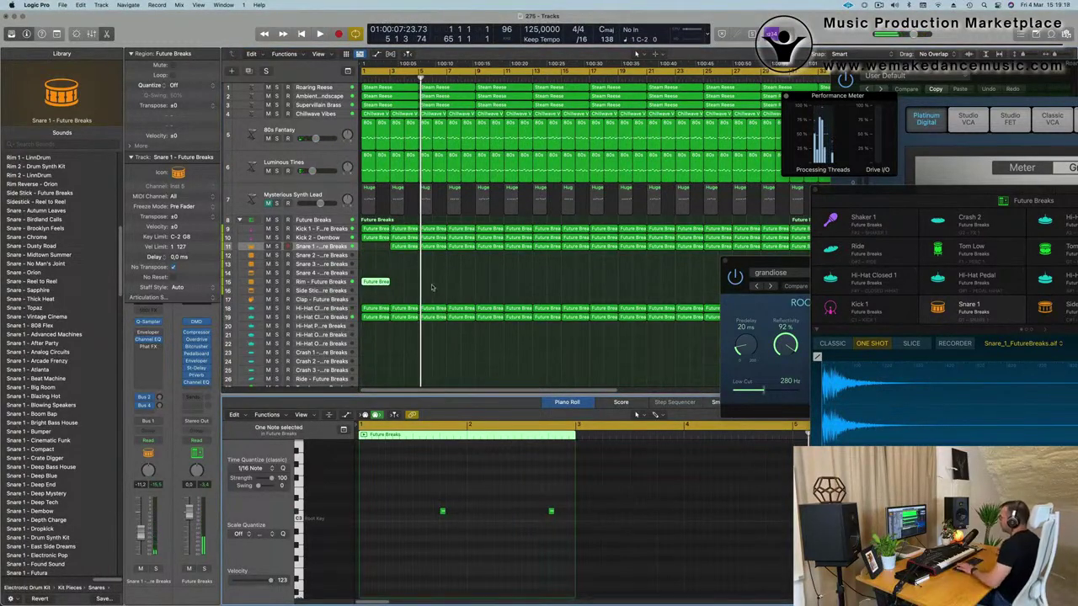
Step: Copy the second Snare 1 region to bar 1 of the Snare 1 track
click(406, 246)
drag(408, 249, 381, 254)
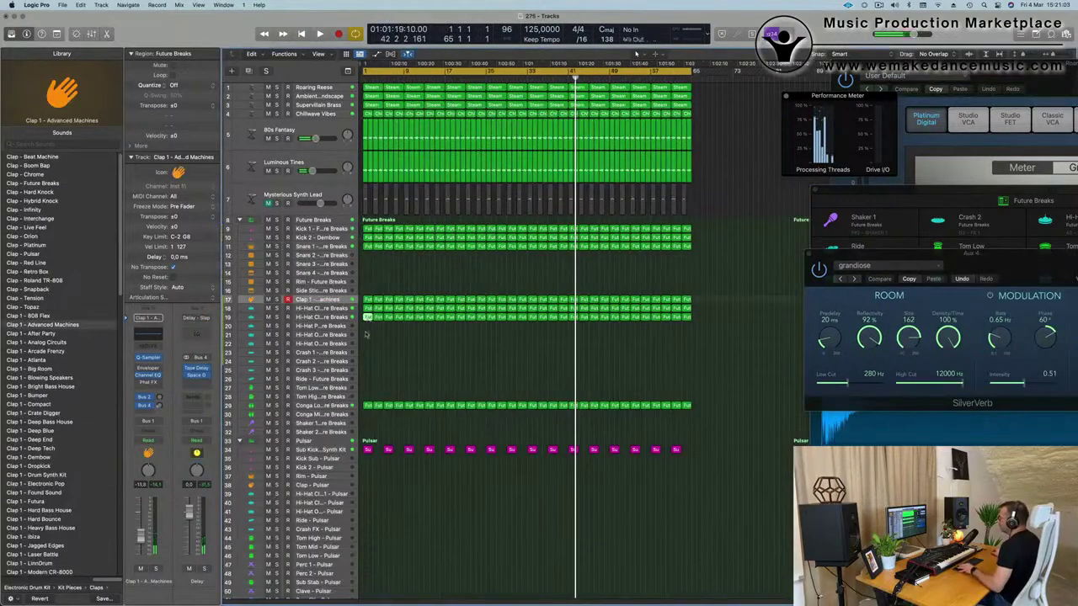
Step: Copy the first region of the closed hi-hat on track 19 to the Ride track and delete every second note
drag(365, 335, 367, 379)
key(e)
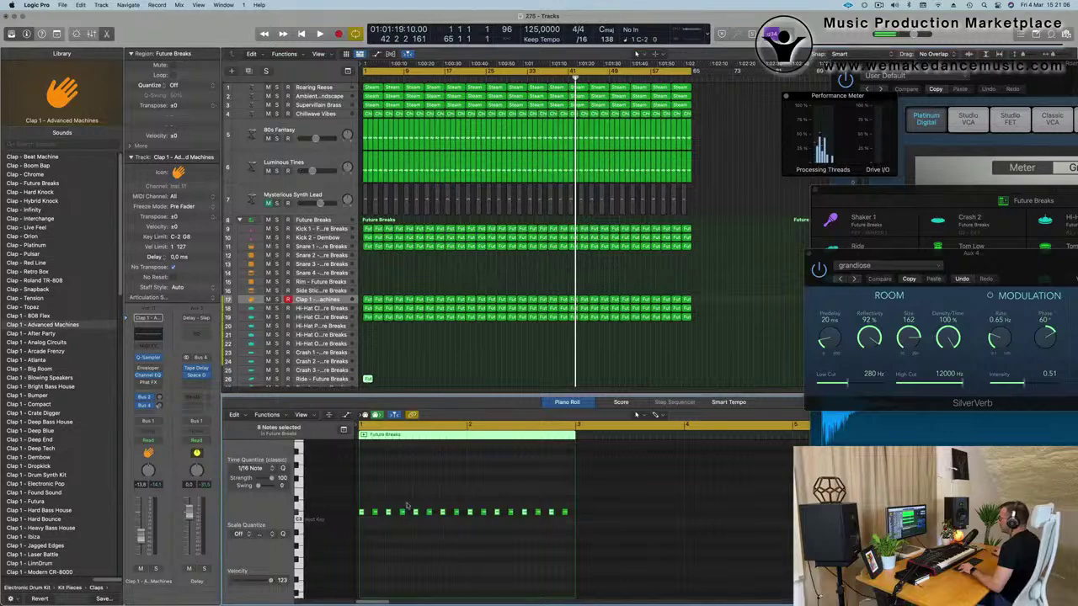
click(375, 511)
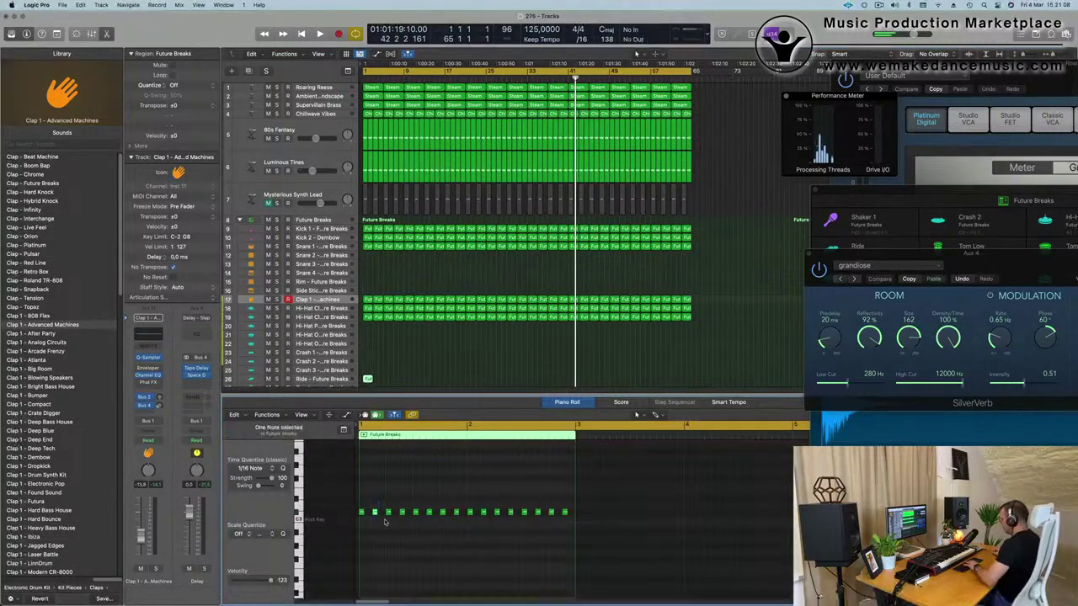
key(Delete)
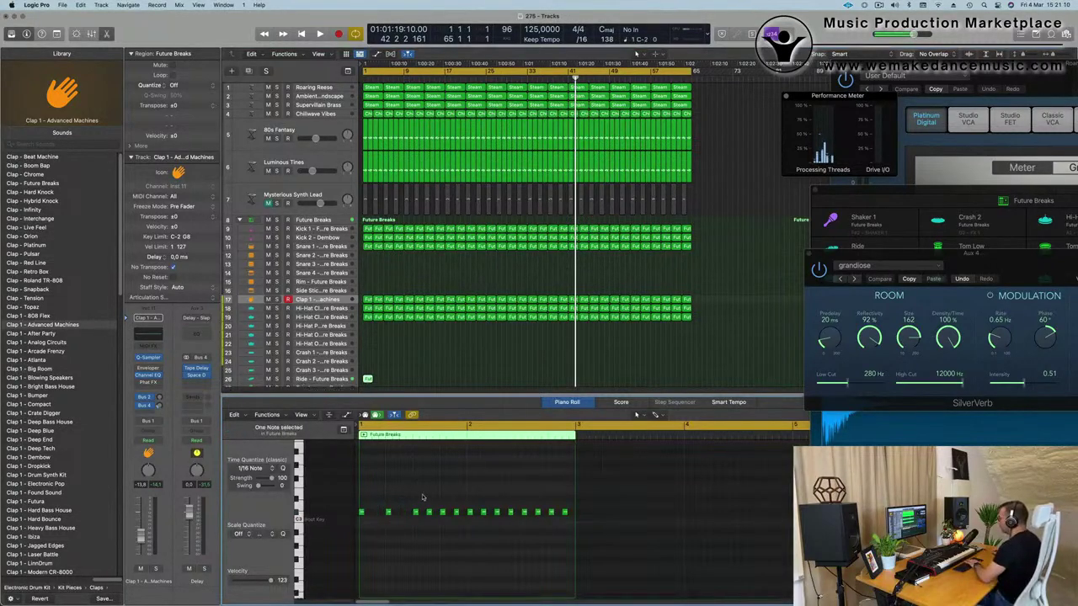
click(429, 511)
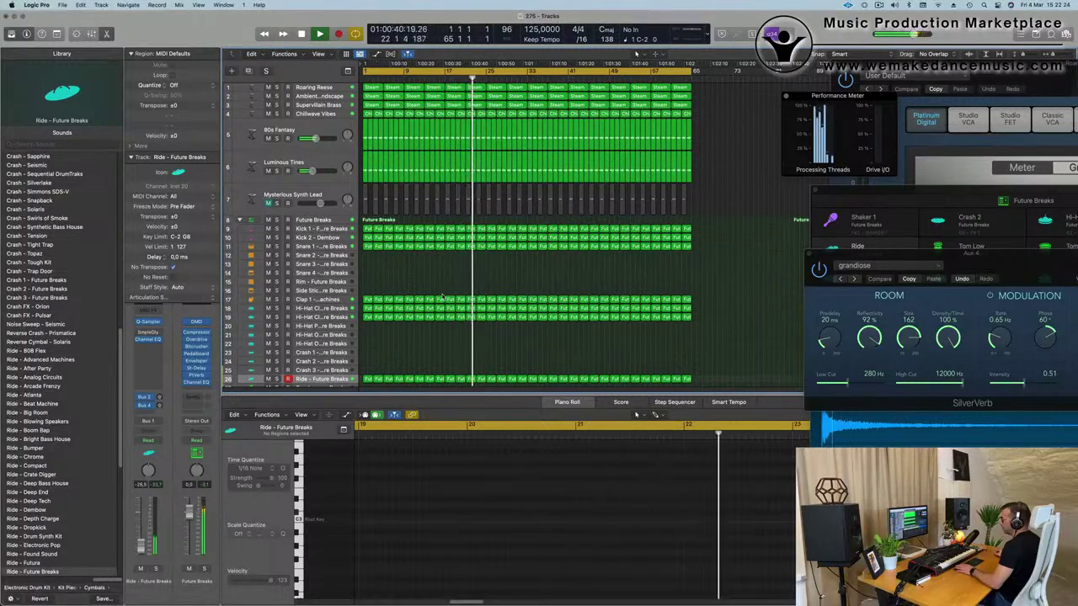
key(t)
key(x)
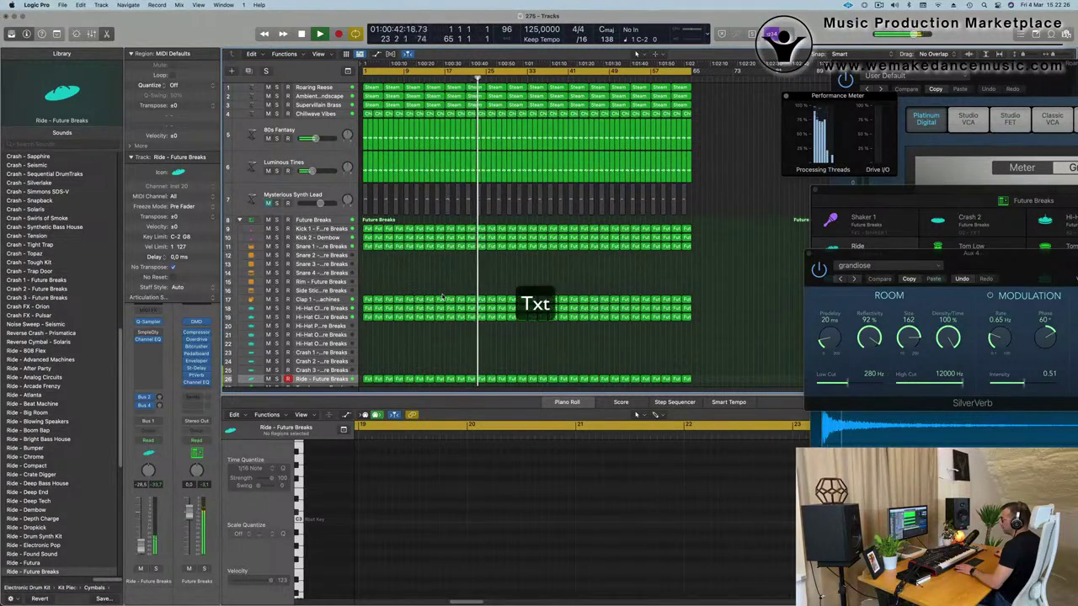